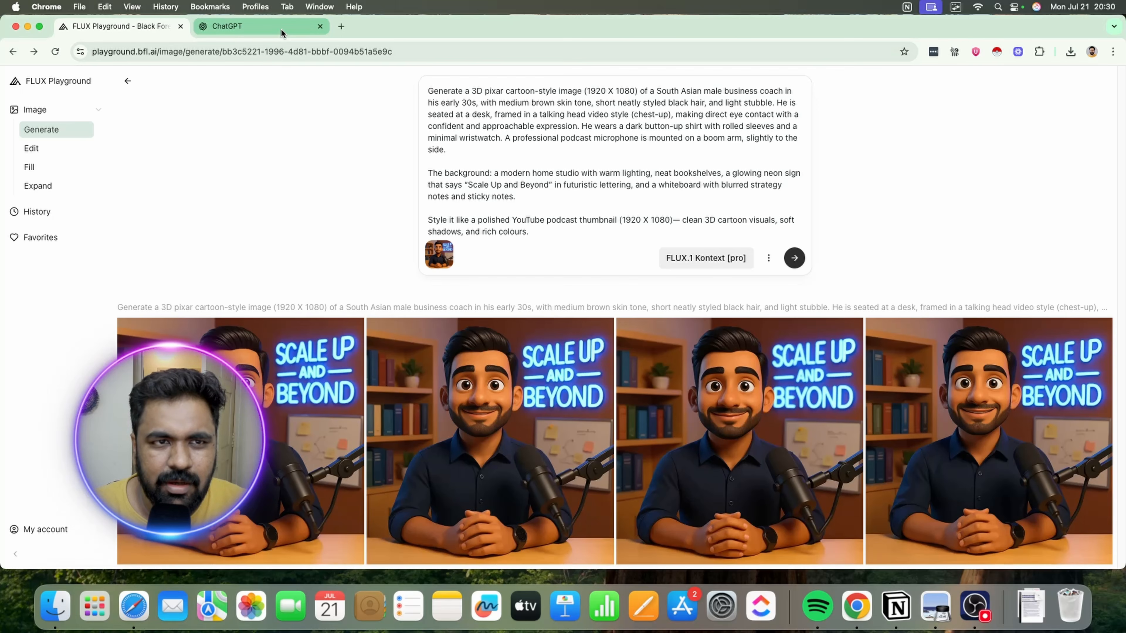
Step: In ChatGPT, enter the 3D Pixar-style business coach podcast thumbnail prompt (1920 X 1080) and enable the Image tool
left_click(280, 29)
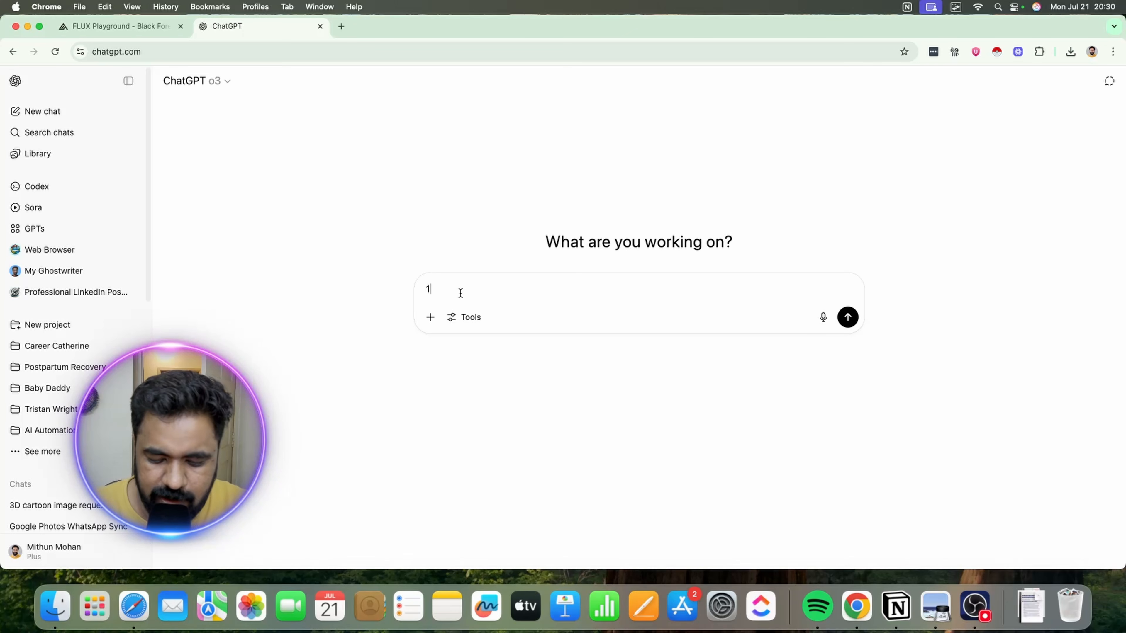
key("cmd+v")
left_click_drag(427, 289, 541, 353)
key("super+c")
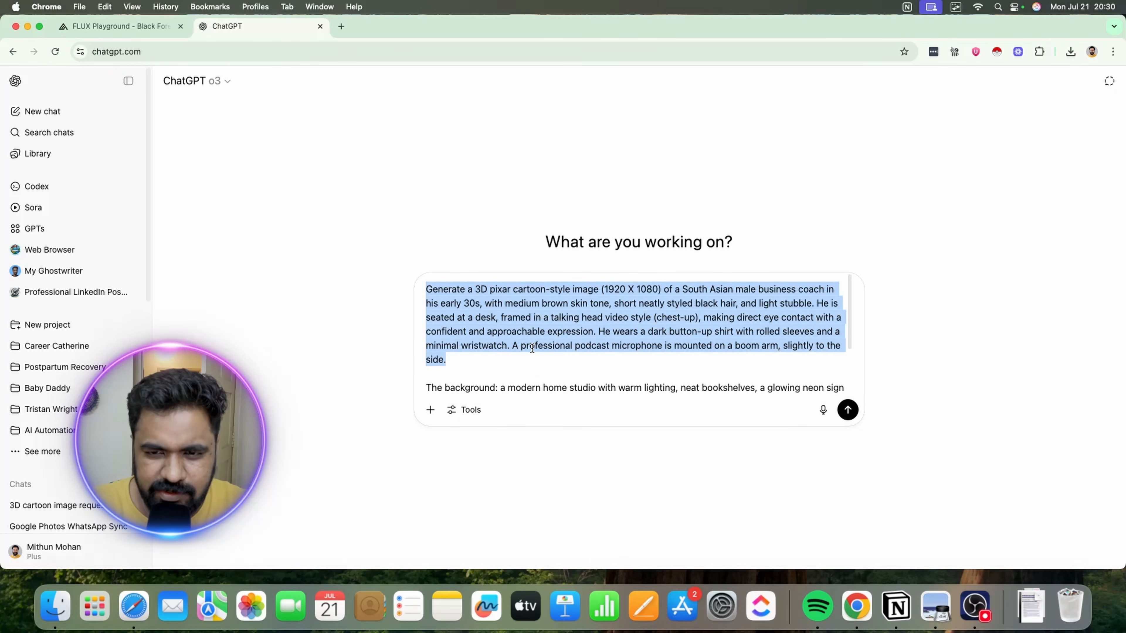
scroll(575, 359, "down", 3)
left_click(573, 339)
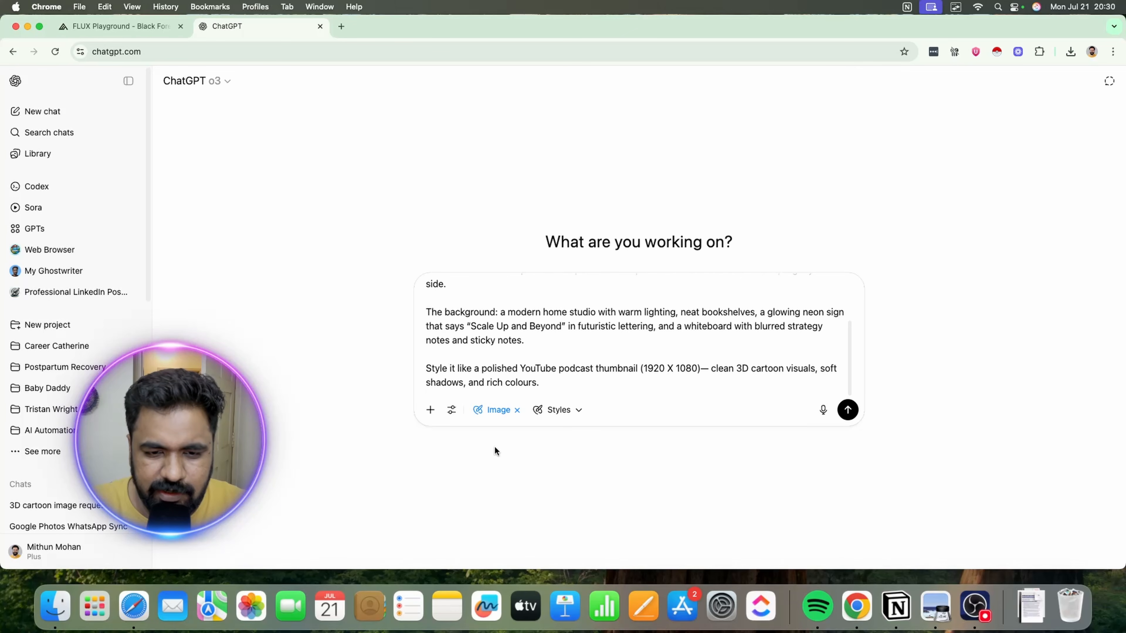
scroll(547, 368, "up", 3)
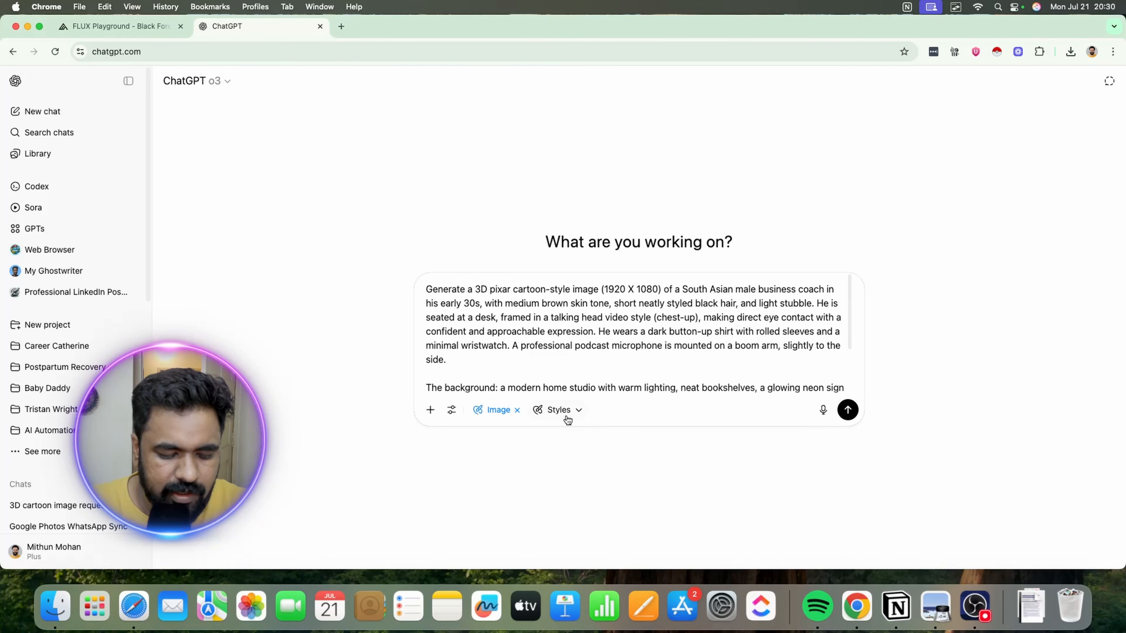
Step: Look through the preset image styles offered for the prompt, including Cyberpunk, Photo Shoot and Retro Cartoon
left_click(567, 410)
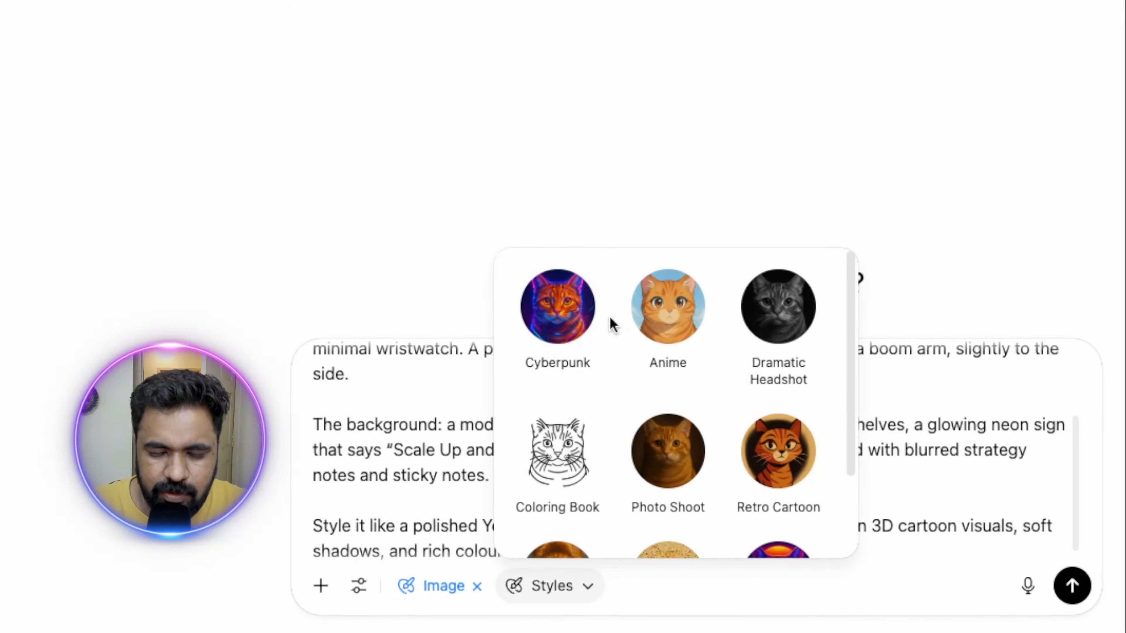
scroll(770, 420, "down", 2)
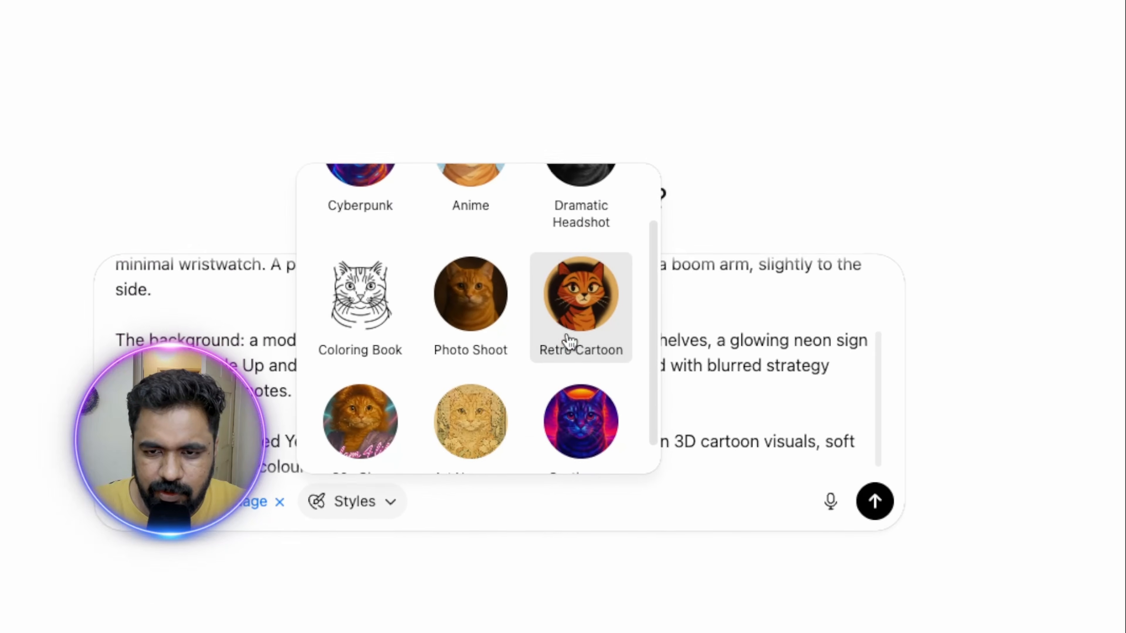
scroll(559, 445, "down", 1)
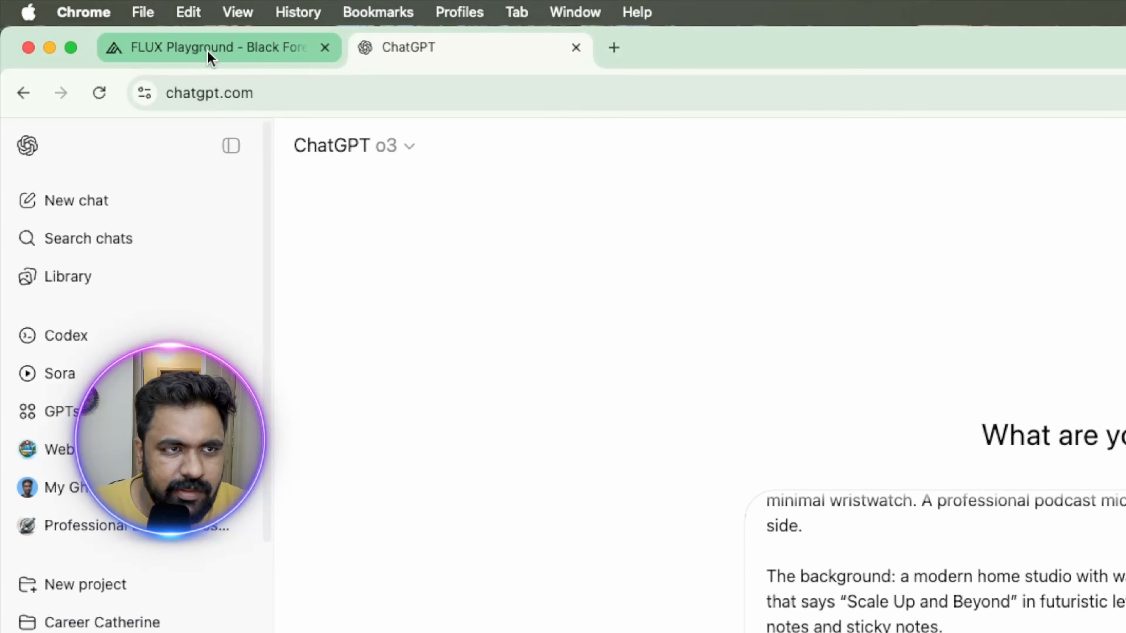
Step: Search Google for "flux" in a new browser tab and open the Black Forest Labs website
left_click(116, 27)
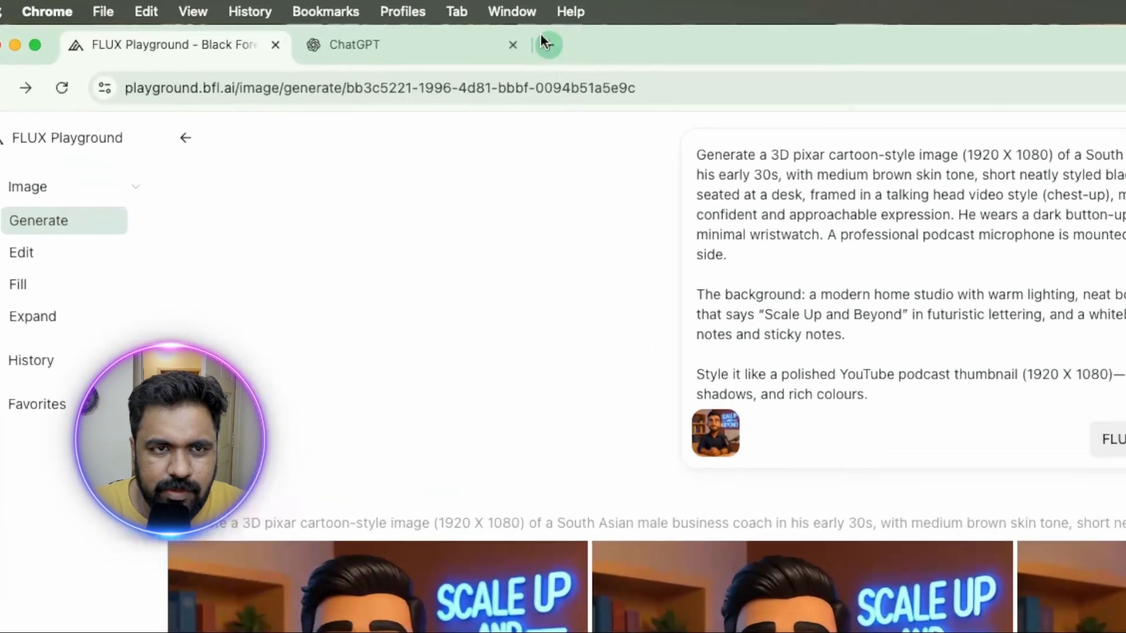
left_click(341, 26)
type("flux")
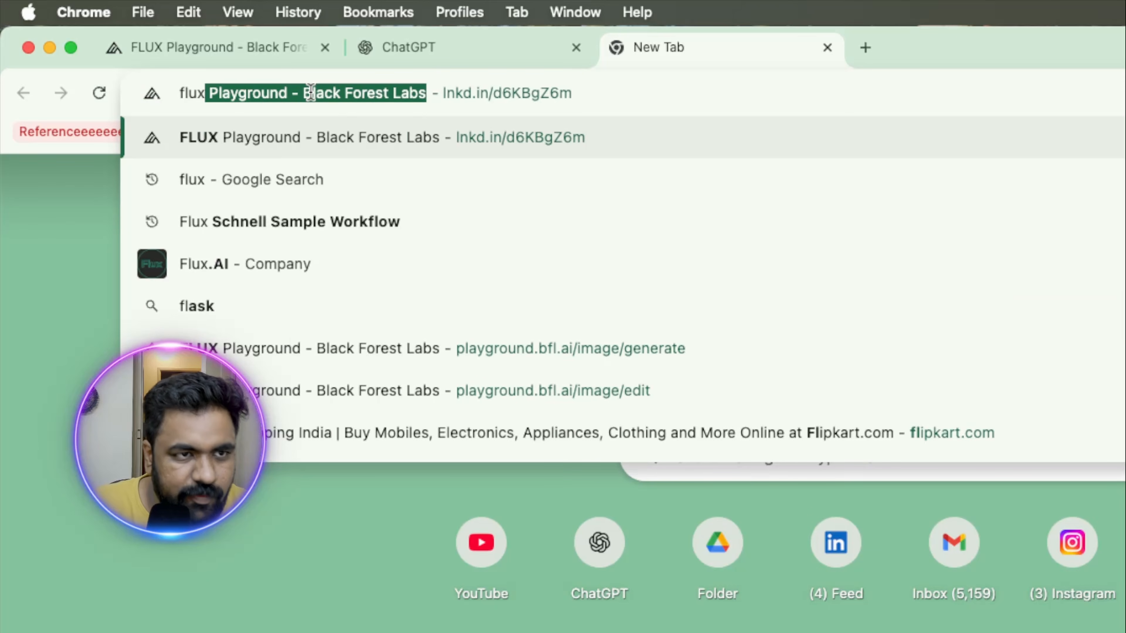
key("BackSpace")
key("Return")
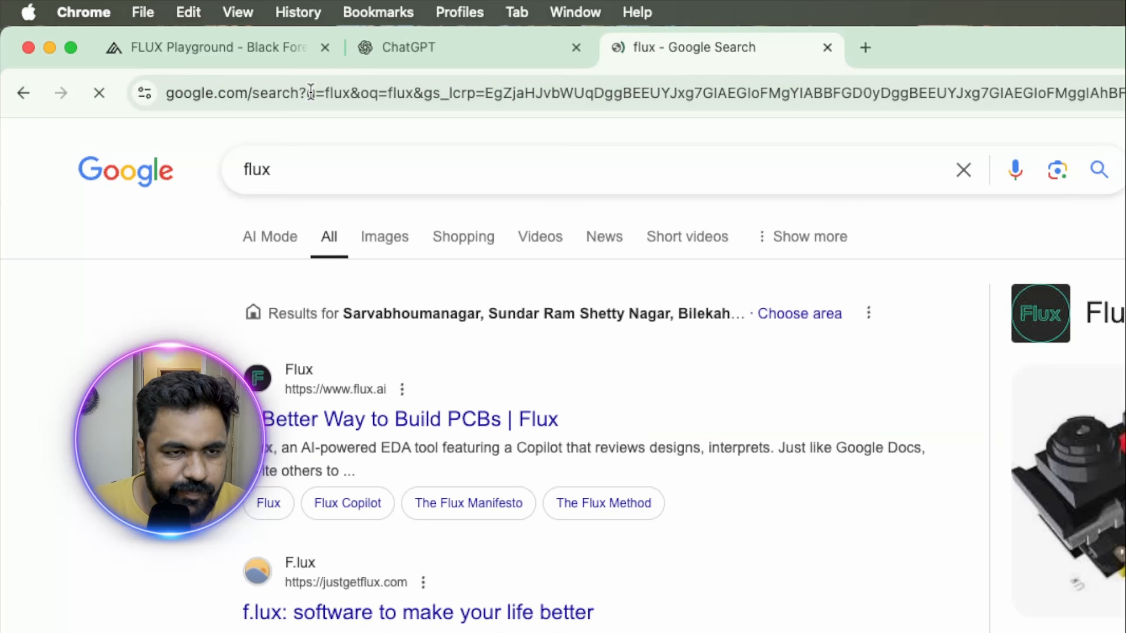
scroll(286, 360, "down", 10)
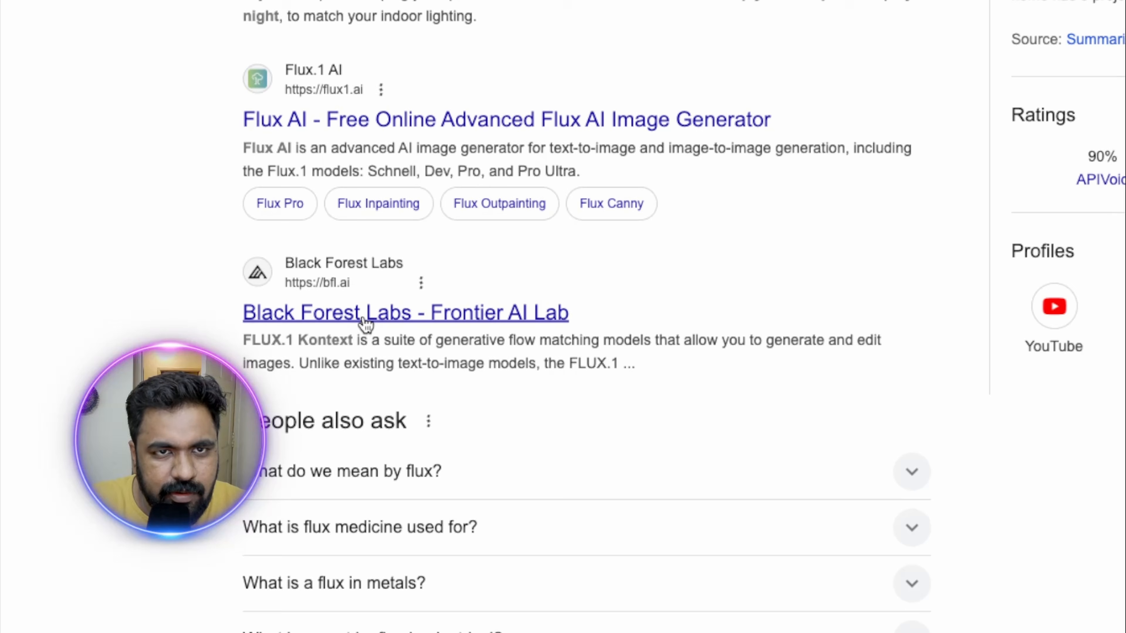
left_click(364, 316)
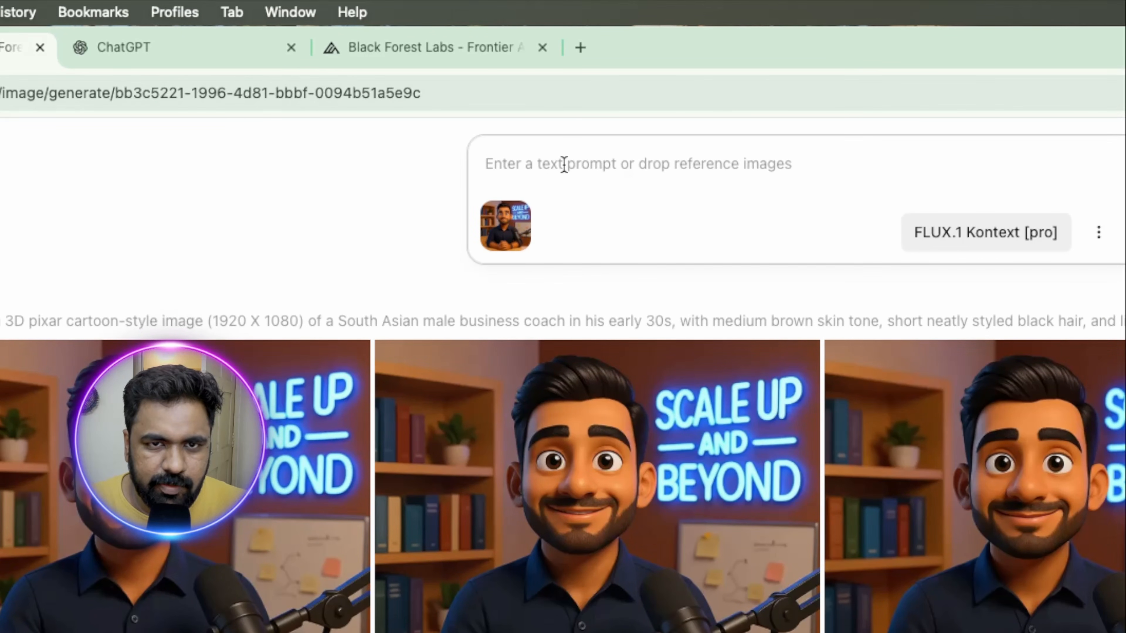
Step: Paste the business coach image prompt into FLUX Playground, using FLUX.1 Kontext [pro] as the model
key("super+v")
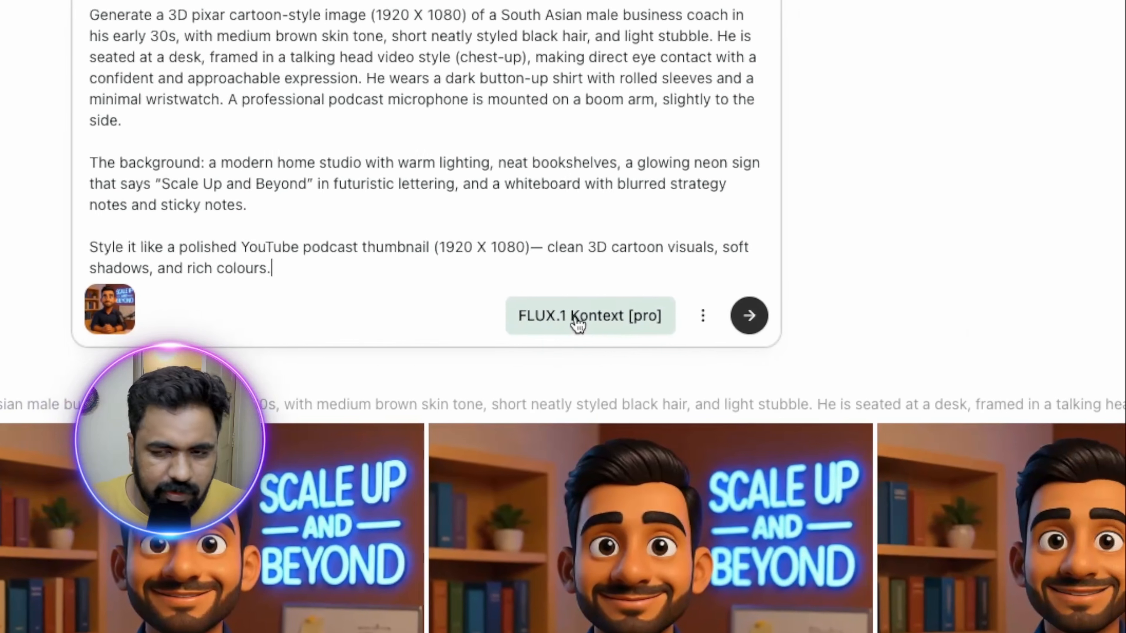
left_click(619, 314)
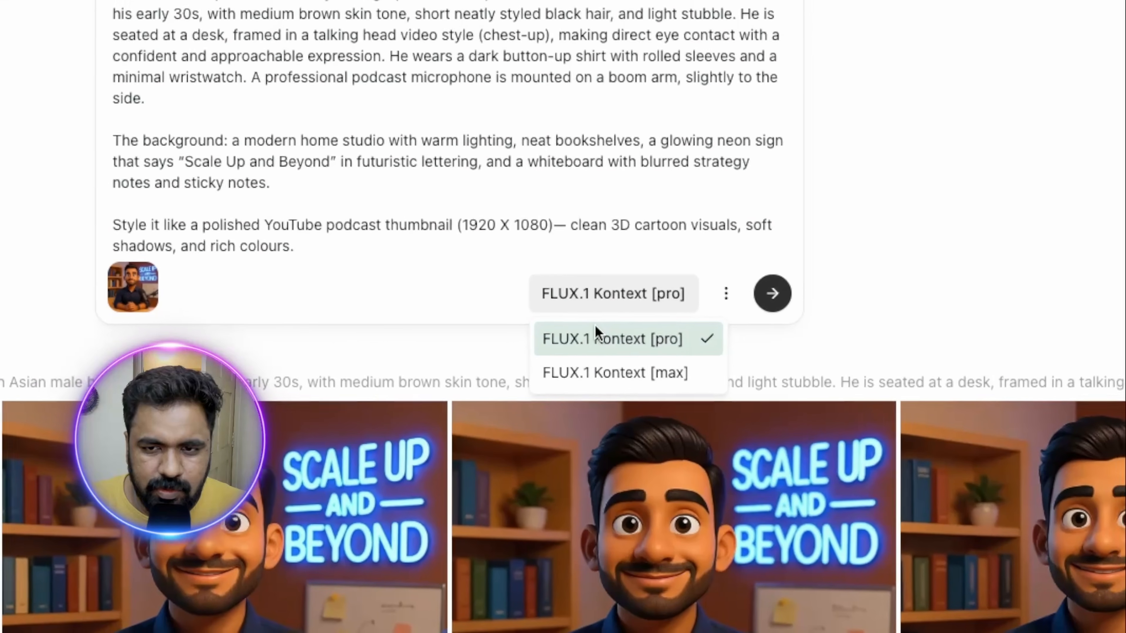
left_click(542, 313)
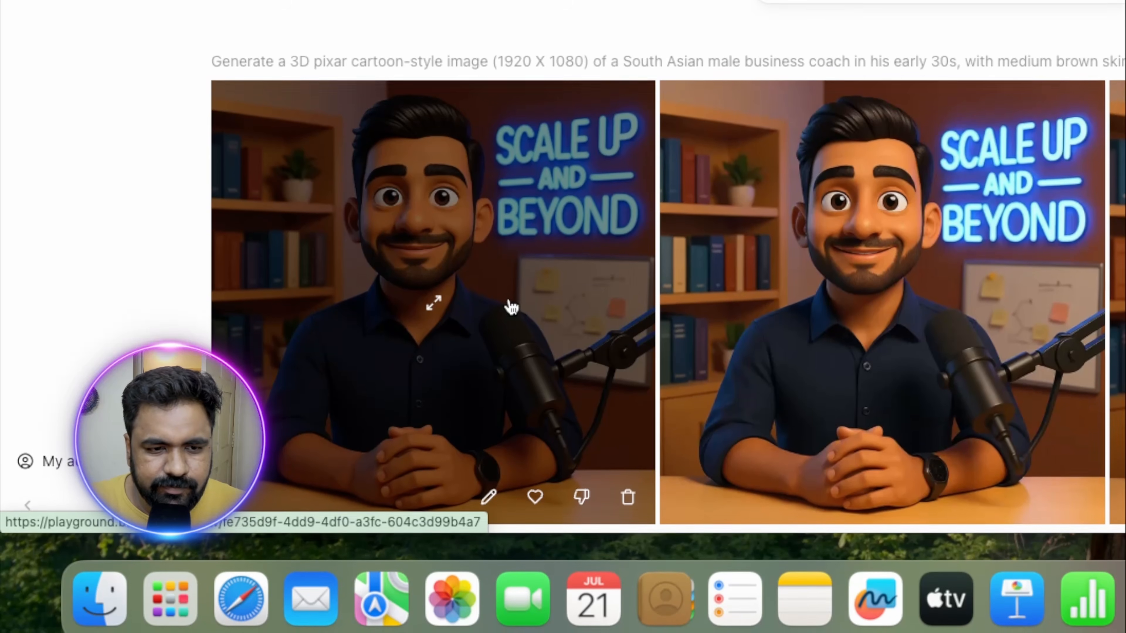
Step: Open the first generated business coach image at full size and download it
left_click(503, 302)
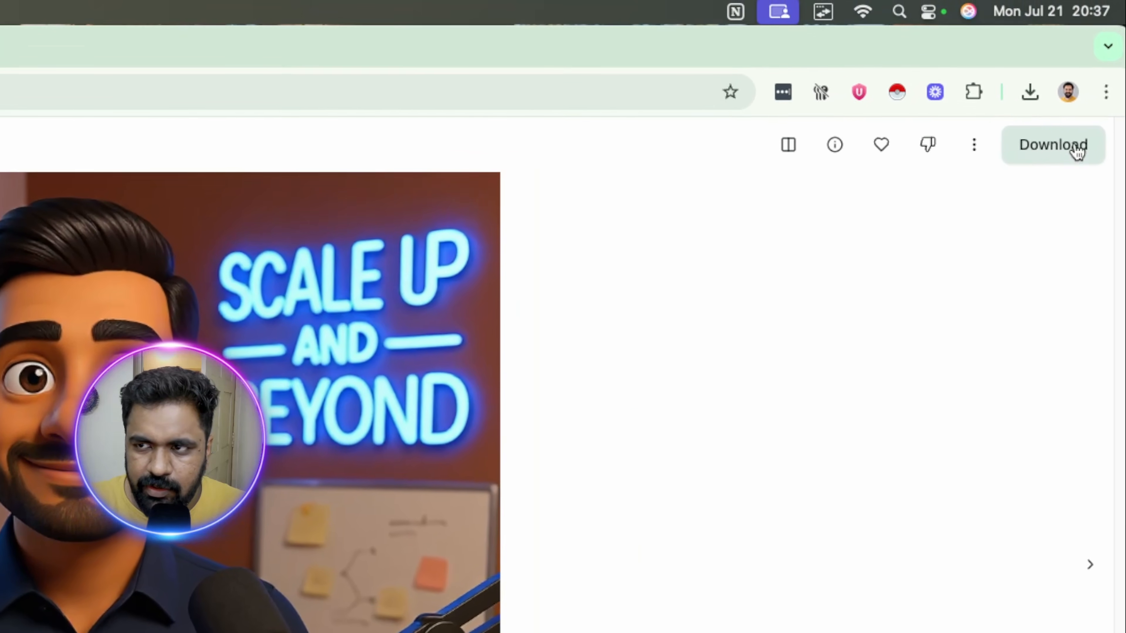
left_click(1075, 150)
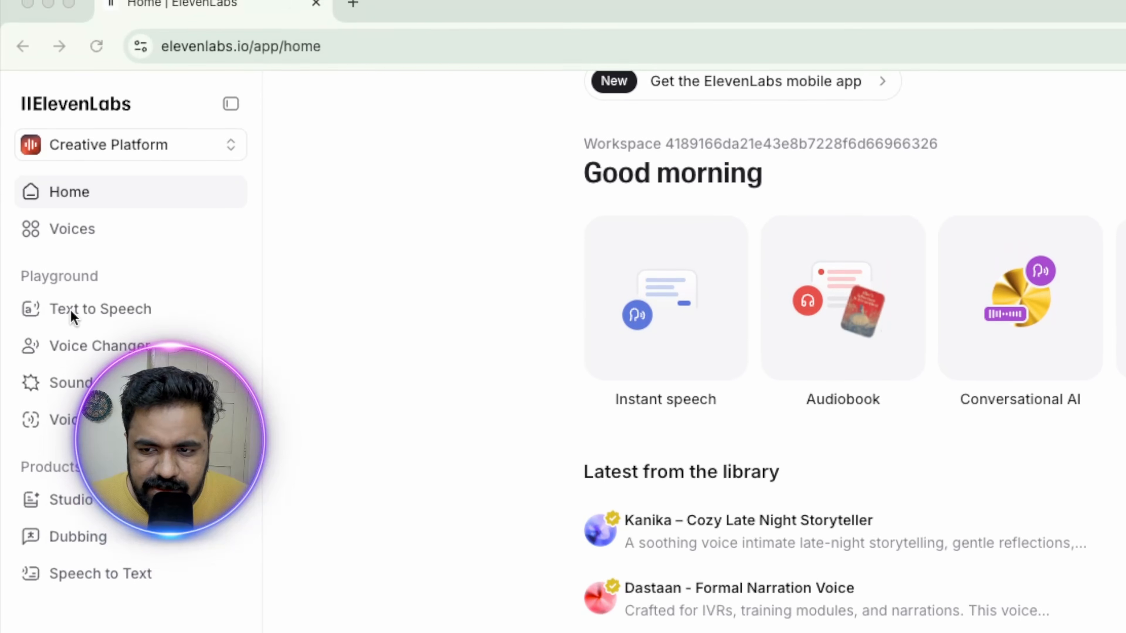
Step: Go to Text to Speech in ElevenLabs and choose Liam as the speaker's voice
left_click(70, 315)
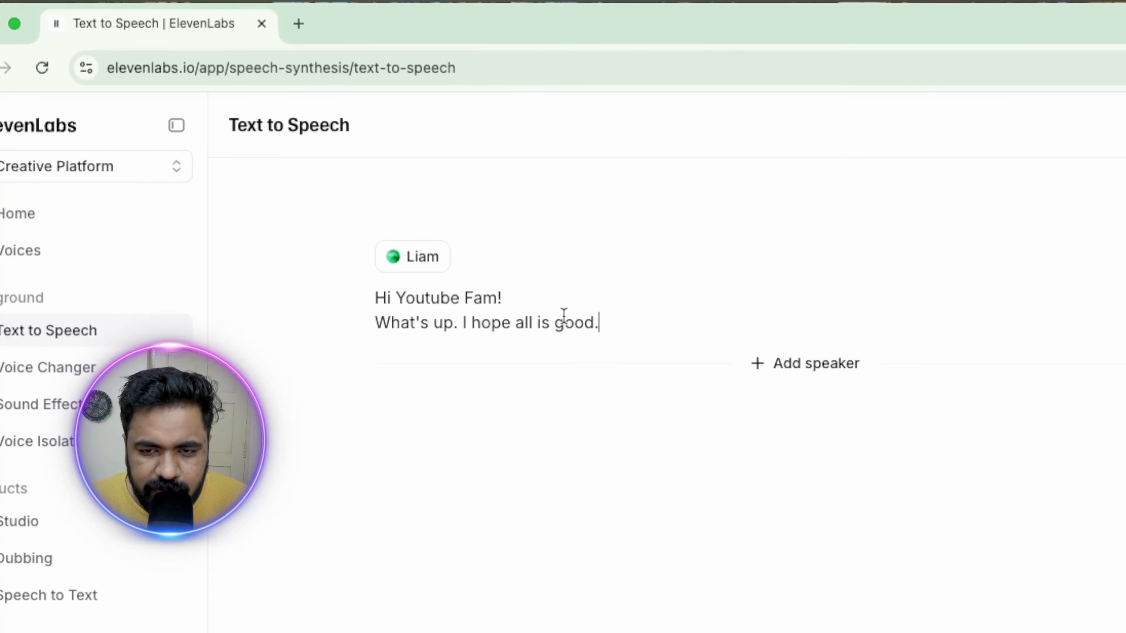
left_click(460, 285)
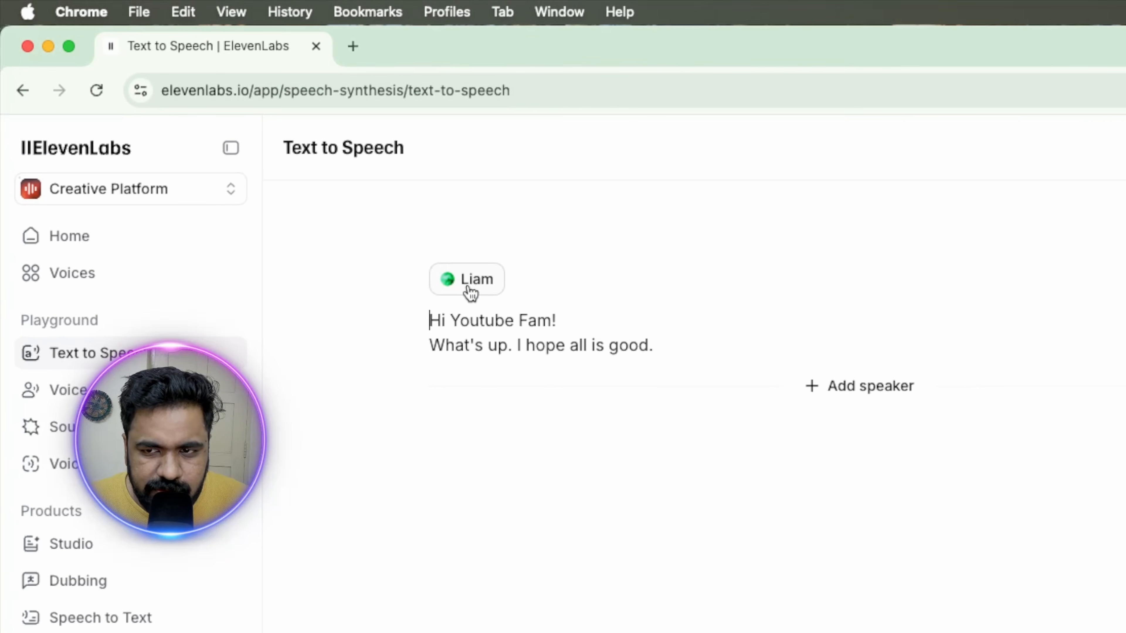
left_click(471, 288)
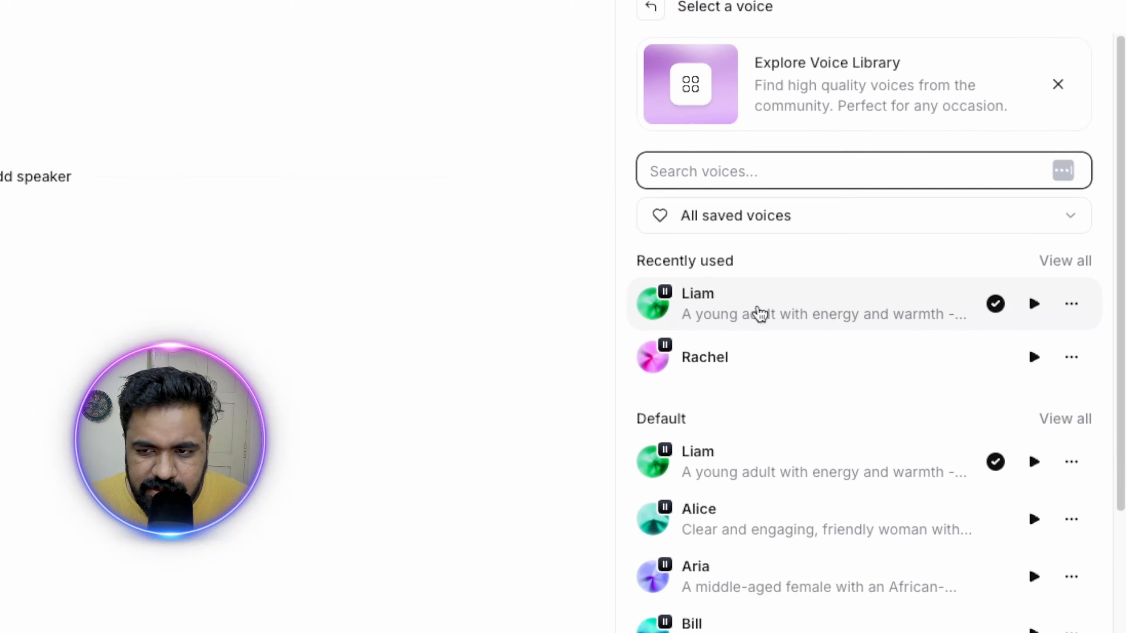
left_click(752, 324)
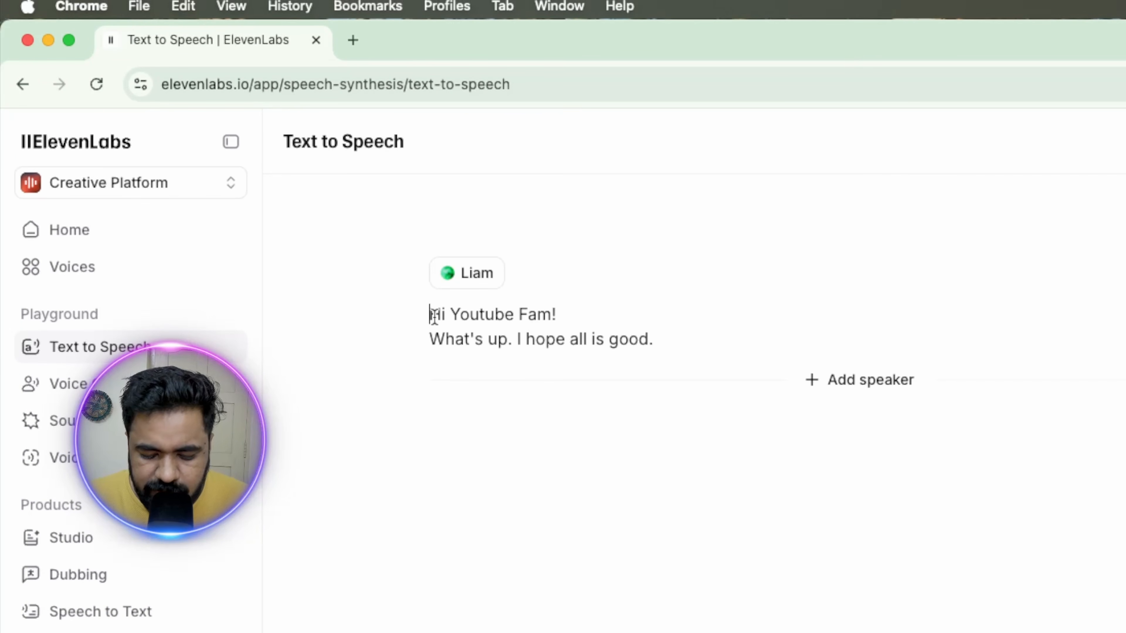
Step: Add a line with the tags [enthusiastic] [american accent] above "Hi Youtube Fam!" in the speech script
left_click(431, 315)
key("Return")
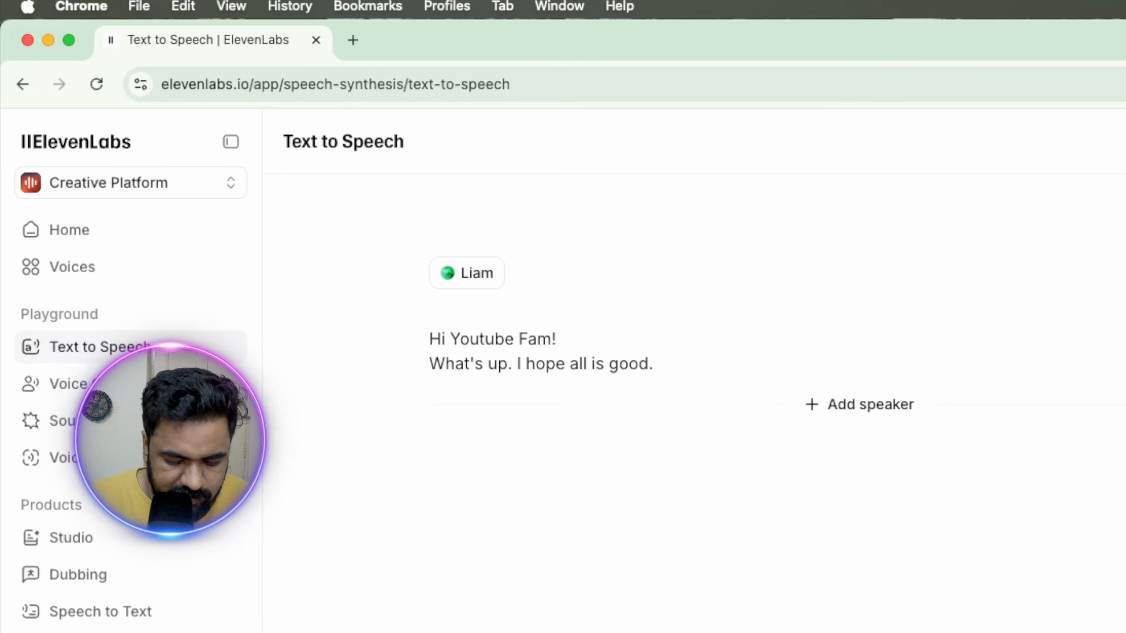
type("[]")
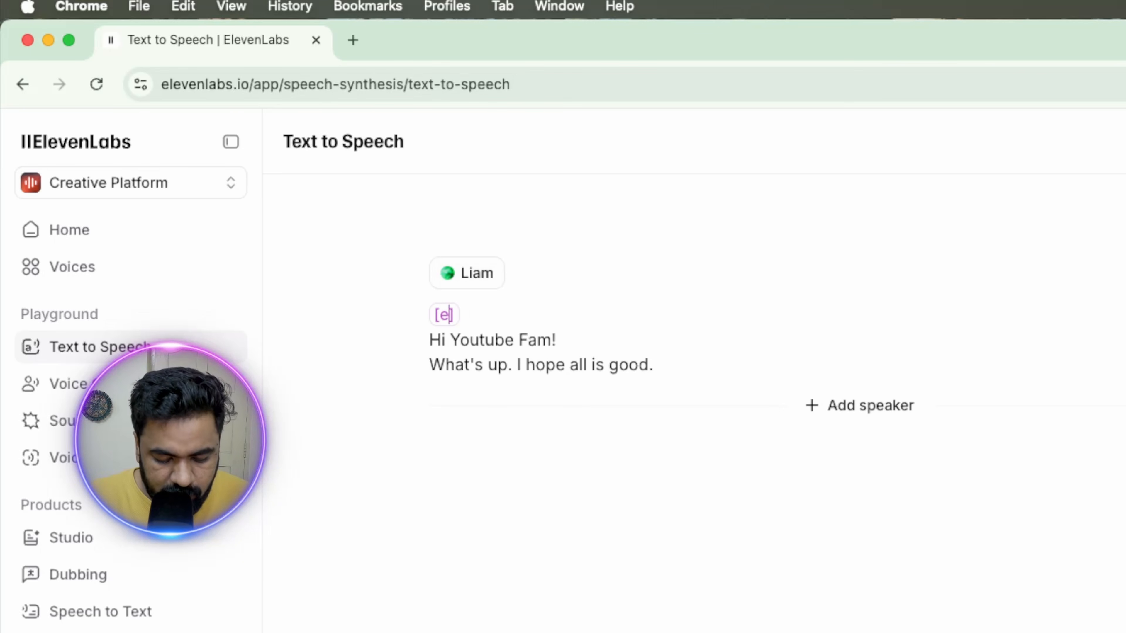
type("astic ")
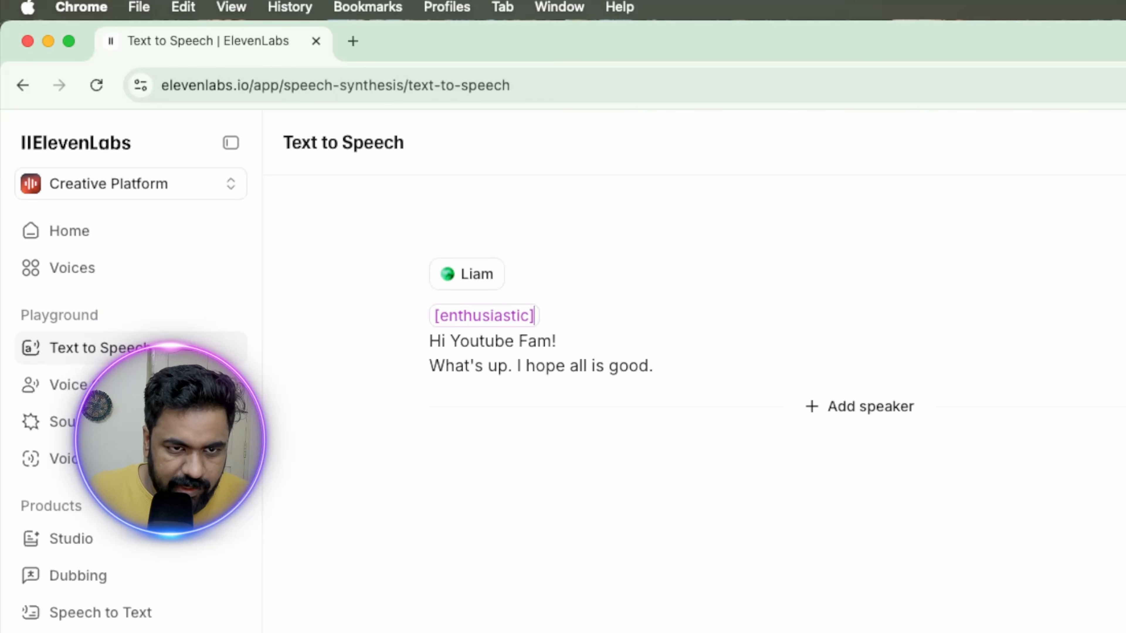
type("[")
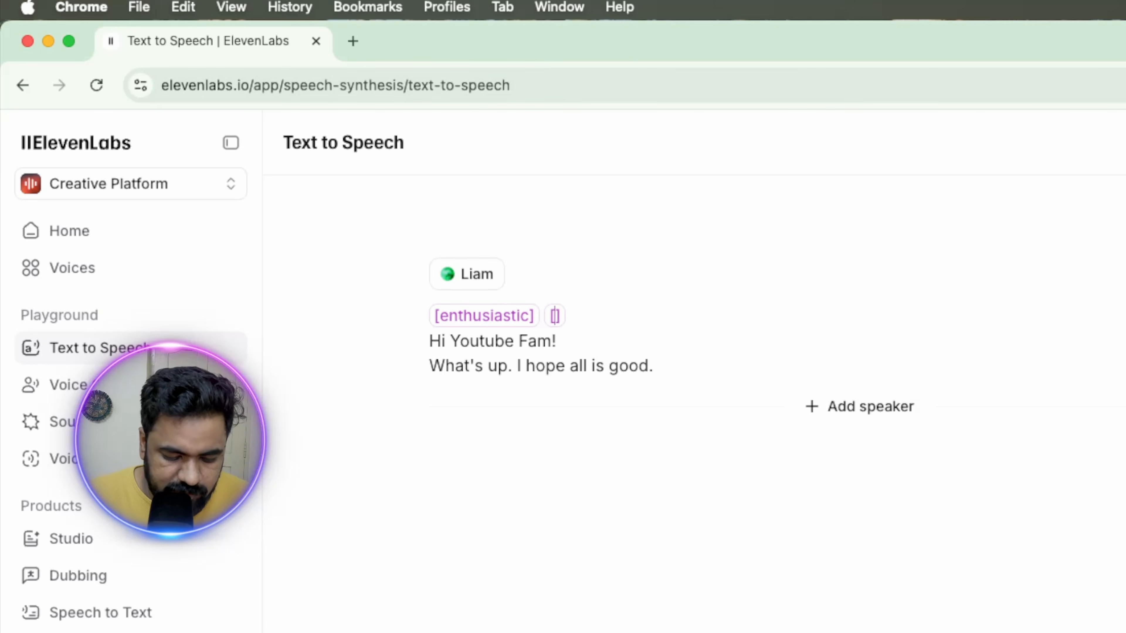
type("american")
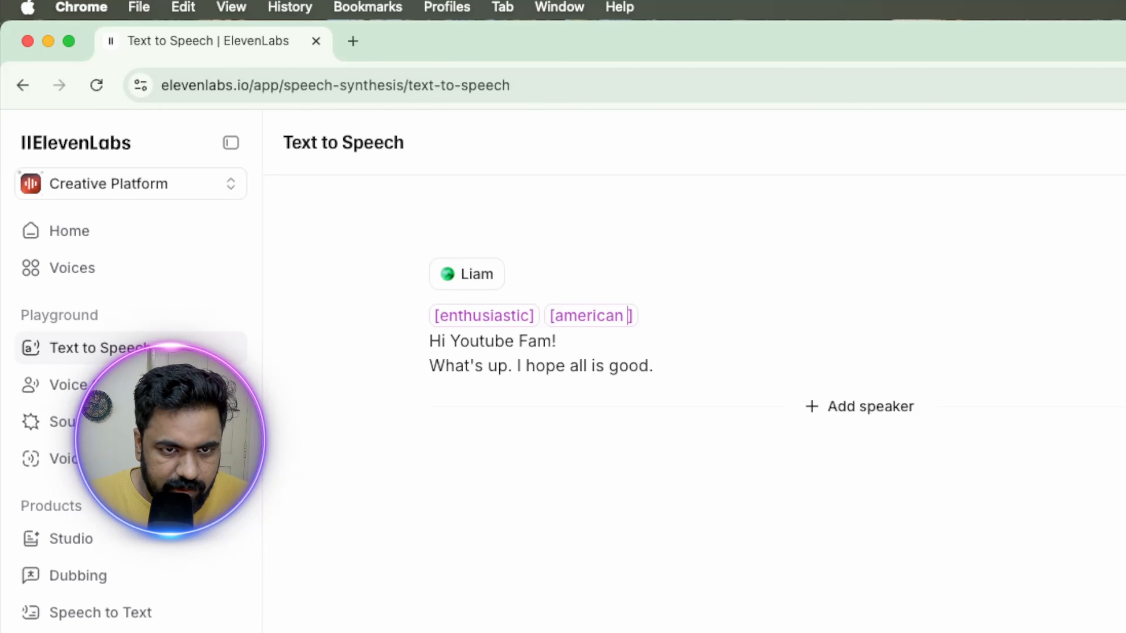
type(" accent")
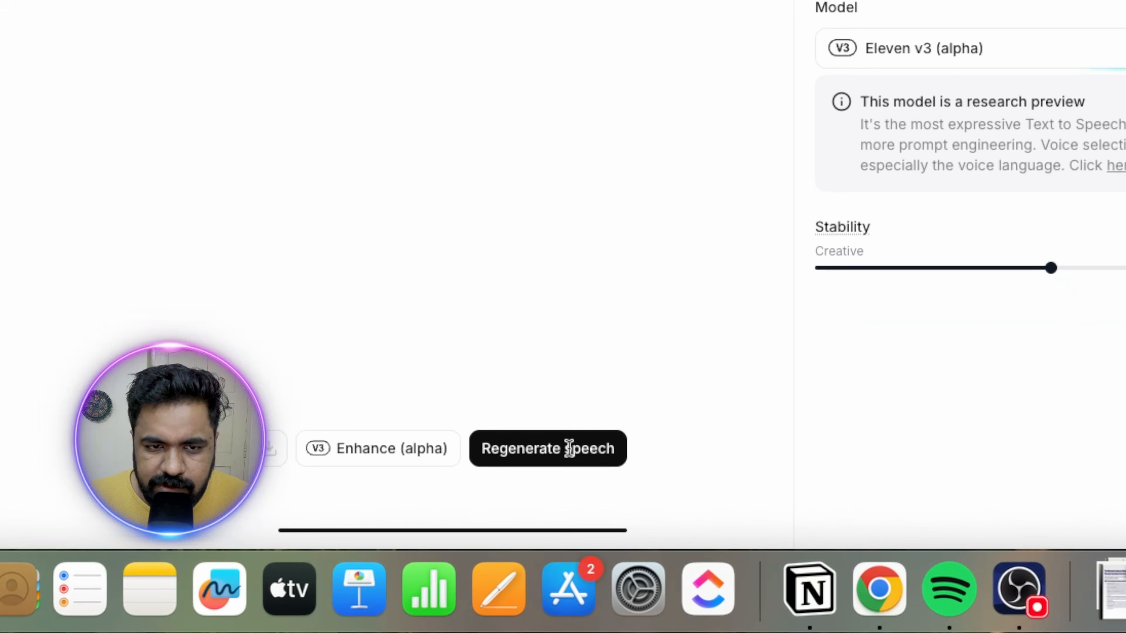
Step: Regenerate the speech and play both Generation 1 and Generation 2 to compare them
left_click(567, 454)
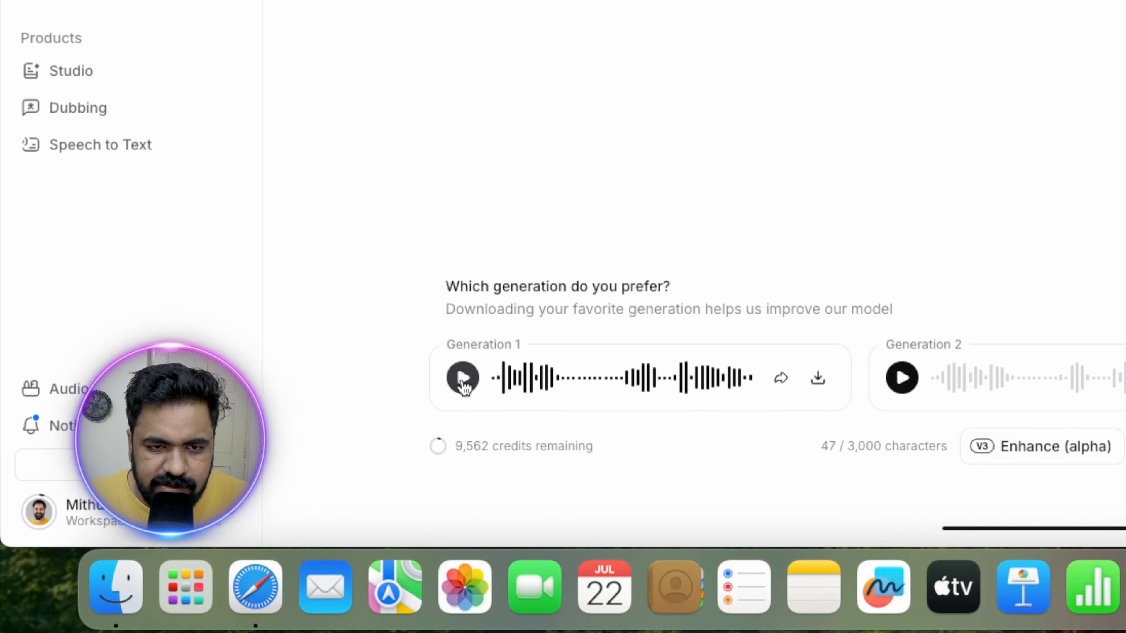
left_click(463, 384)
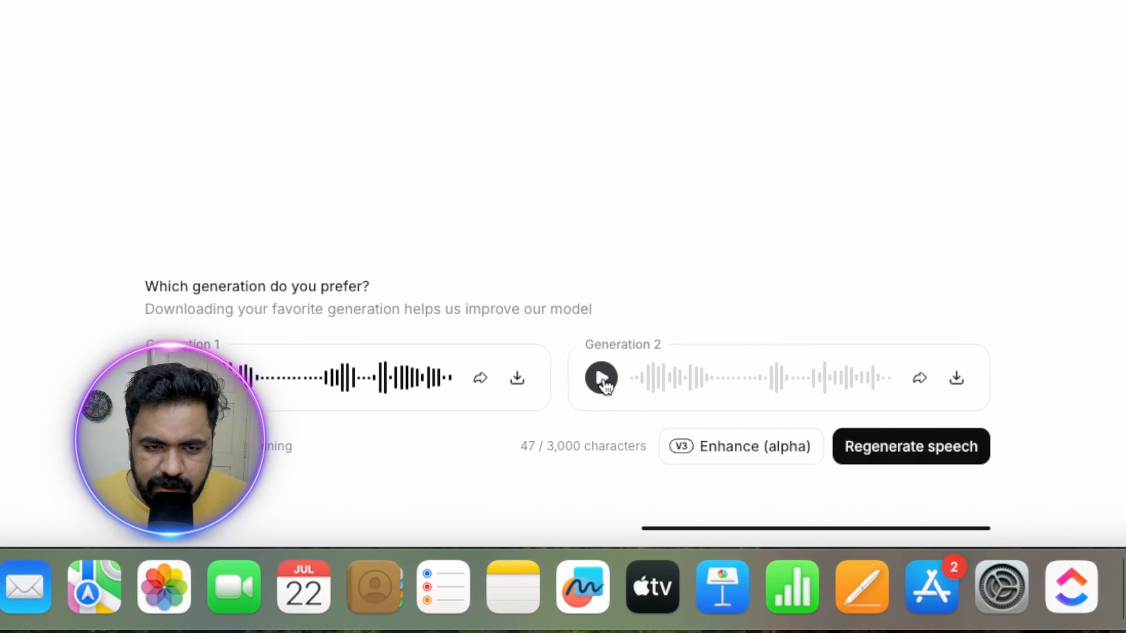
left_click(566, 381)
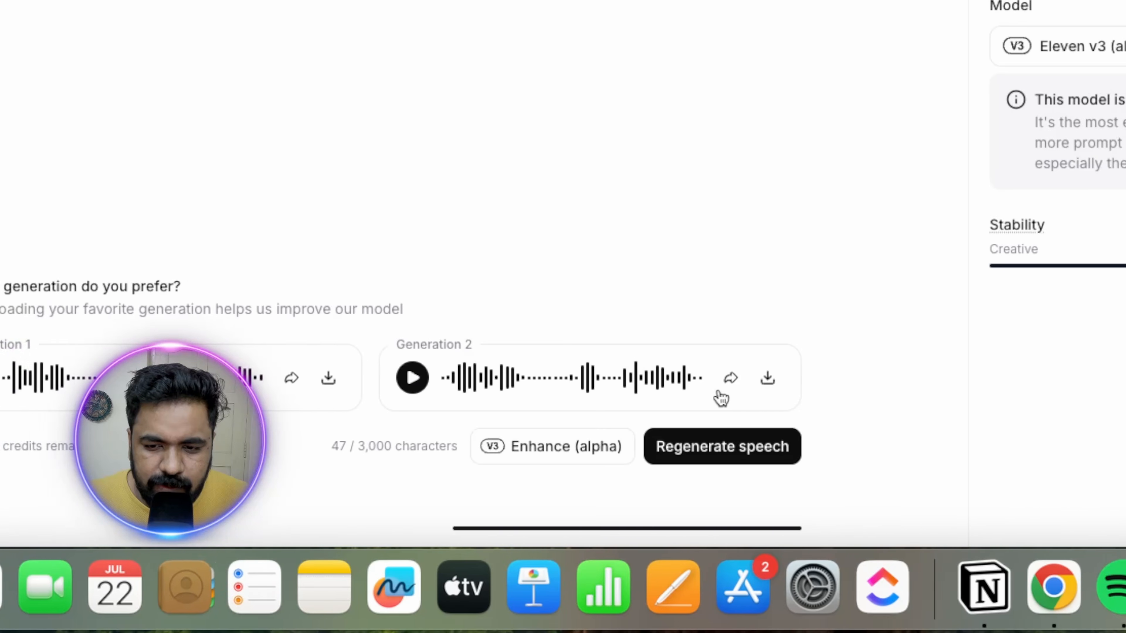
left_click(570, 379)
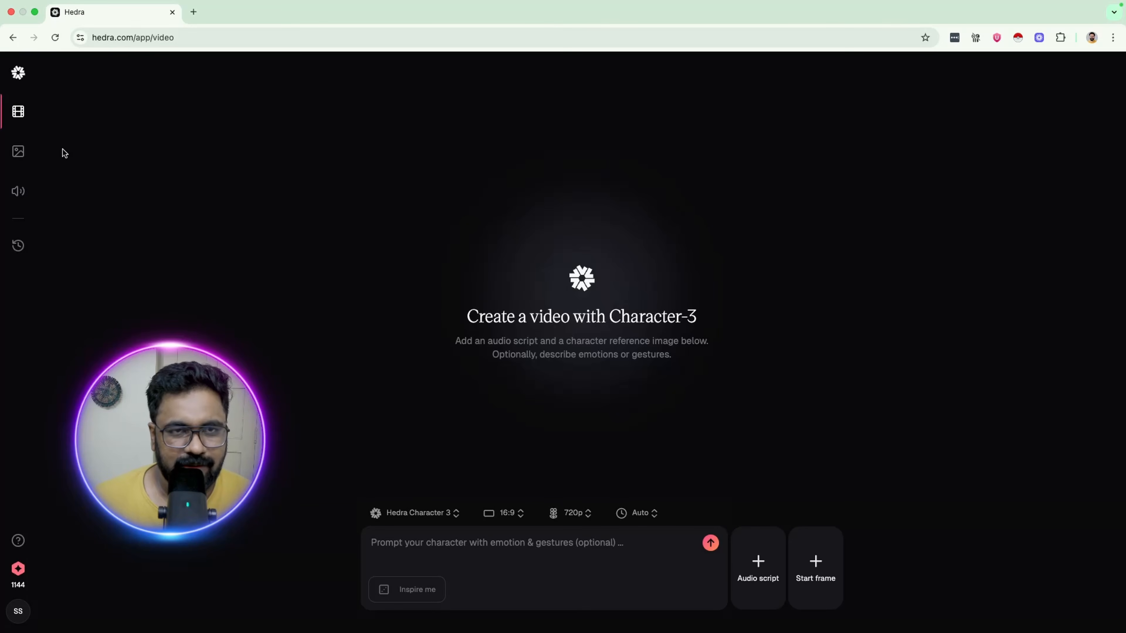
Step: In Hedra, highlight the hedra.com address and examine the Hedra Credits options for purchasing credit packs
left_click_drag(93, 38, 130, 38)
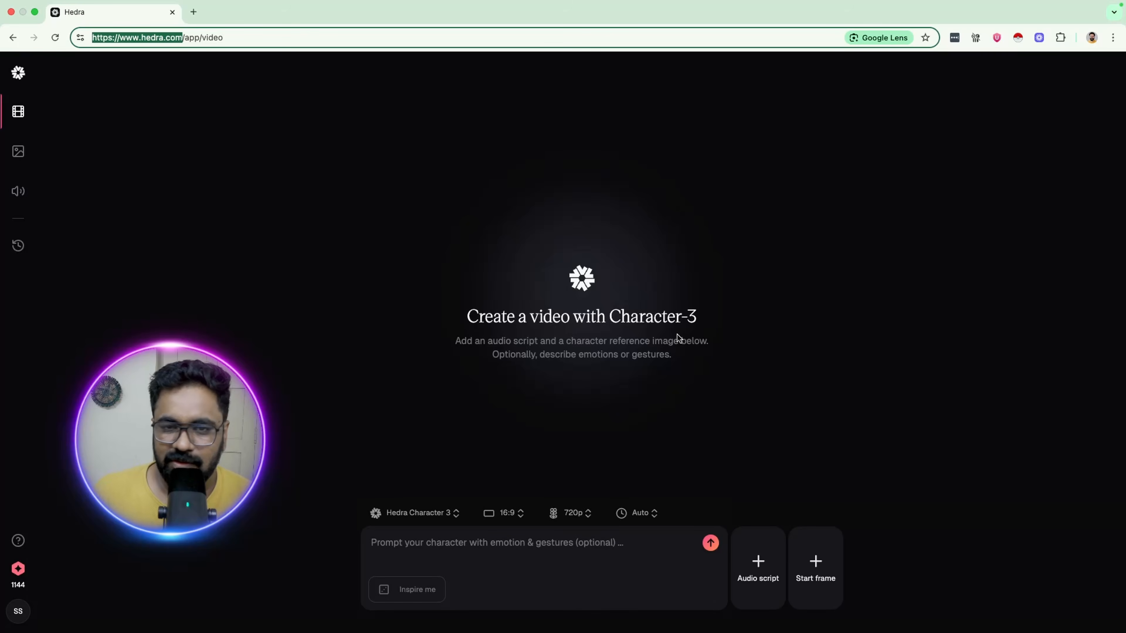
left_click(26, 568)
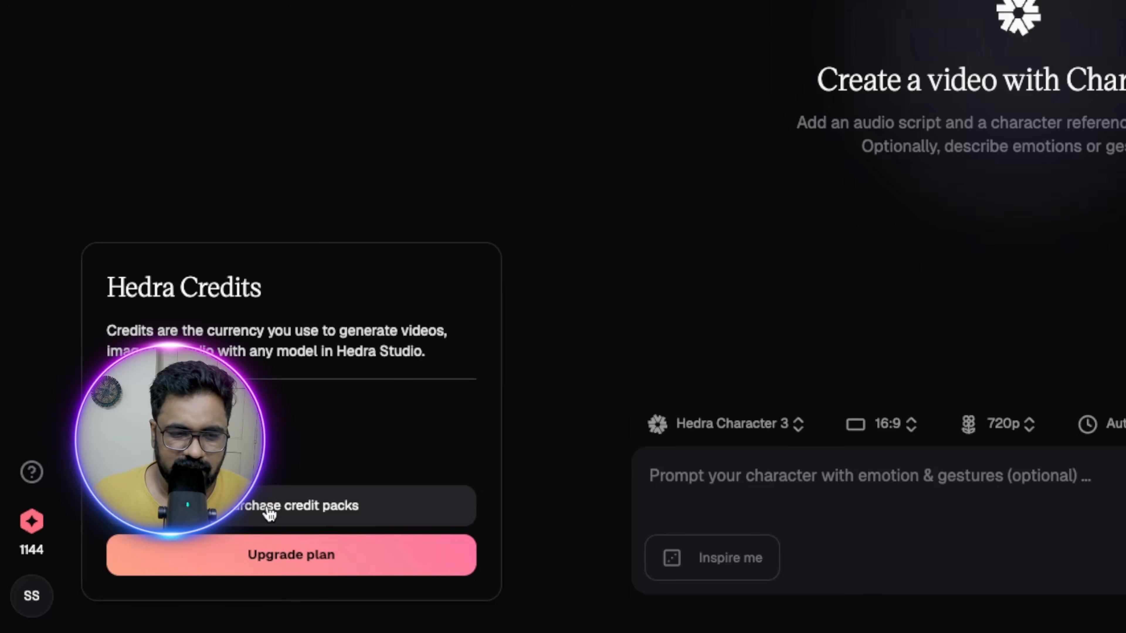
left_click(262, 509)
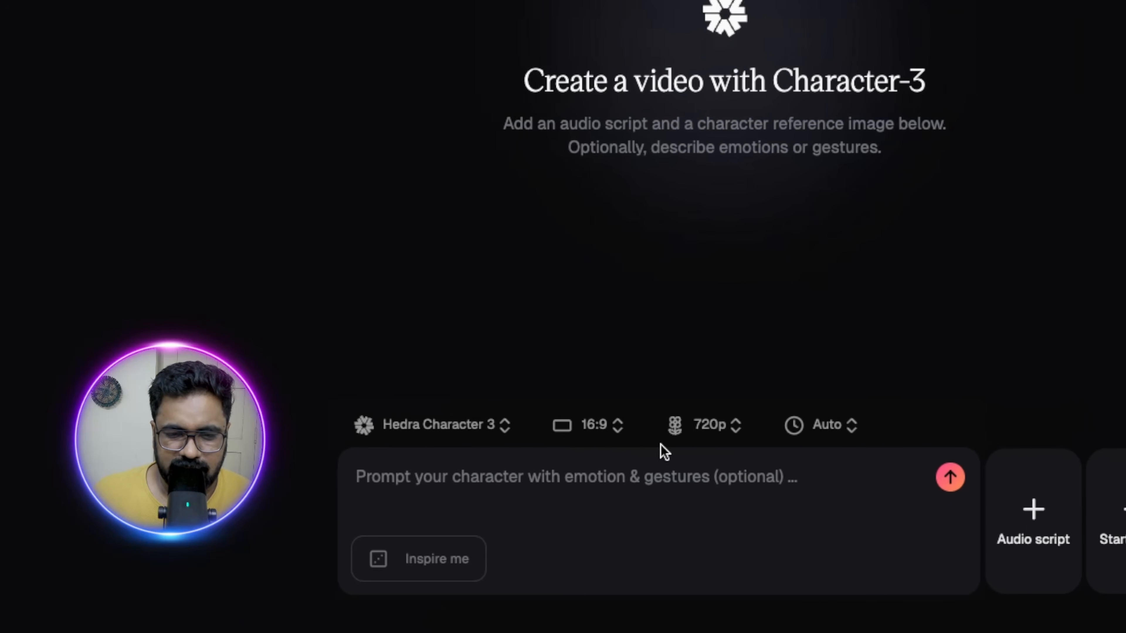
Step: Set the video's aspect ratio to 9:16, keeping 720p resolution, Auto duration and the Hedra Character 3 model
left_click(722, 426)
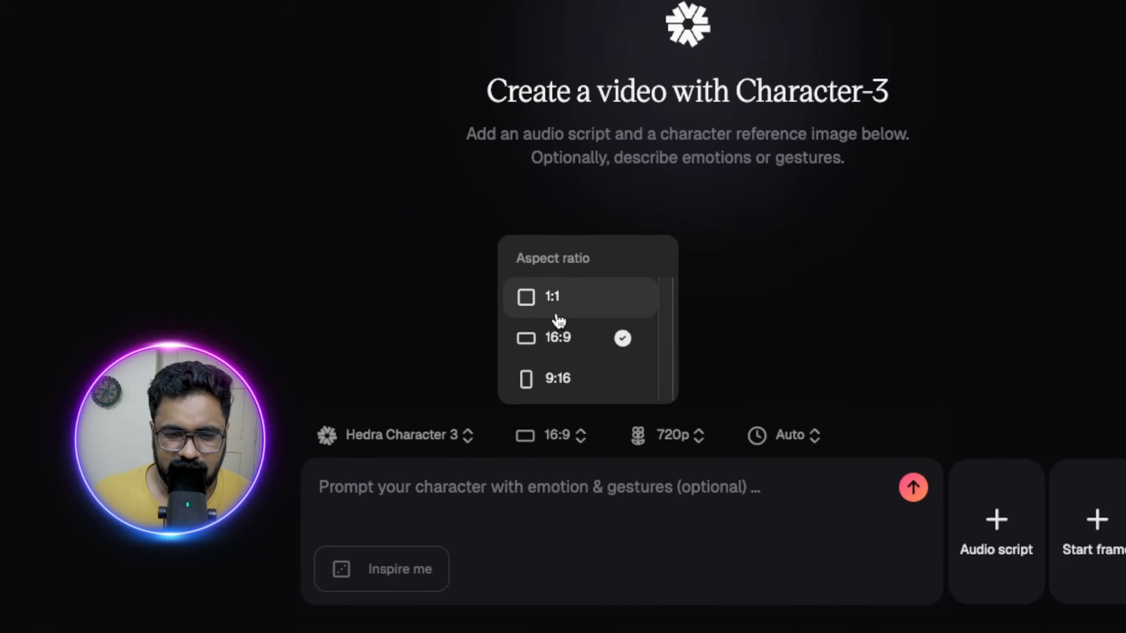
left_click(532, 368)
left_click(572, 434)
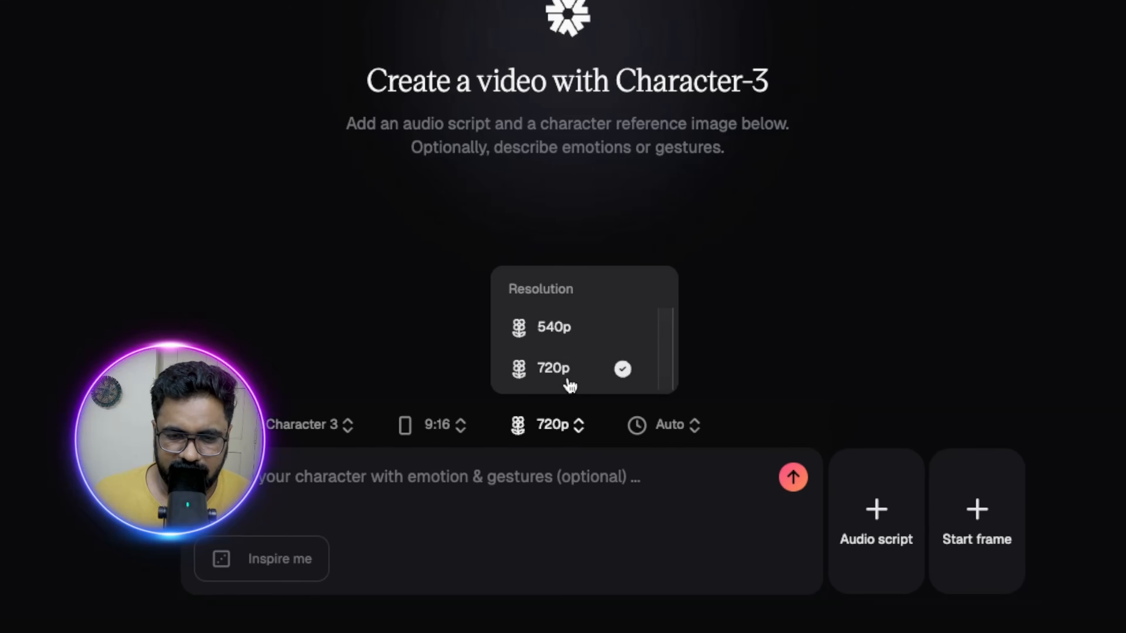
left_click(585, 430)
left_click(554, 428)
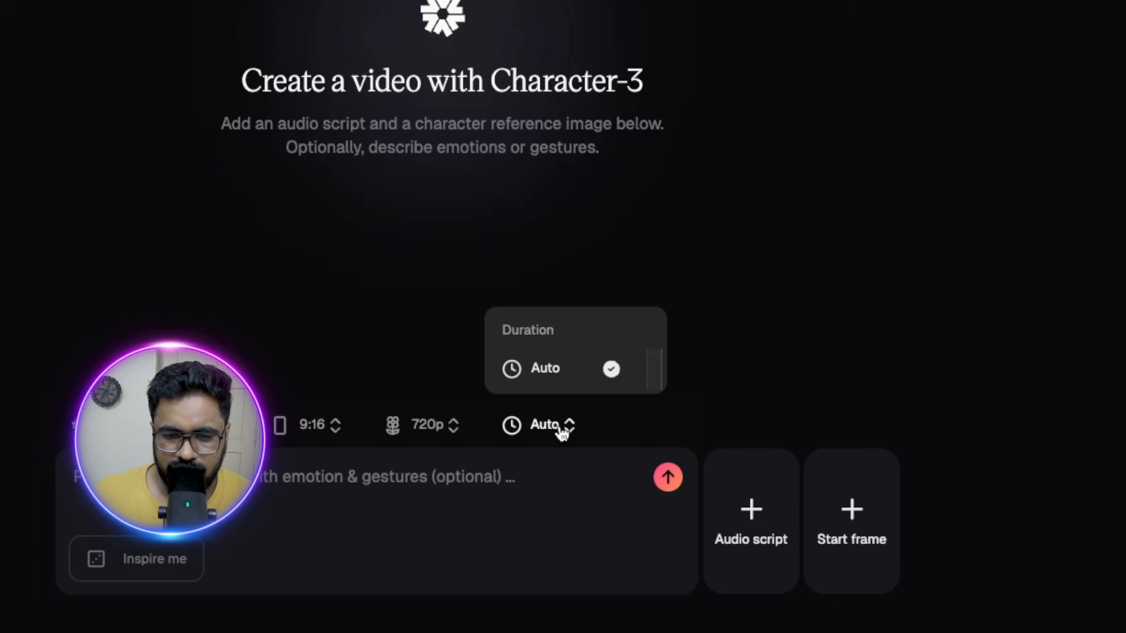
left_click(536, 426)
left_click(214, 425)
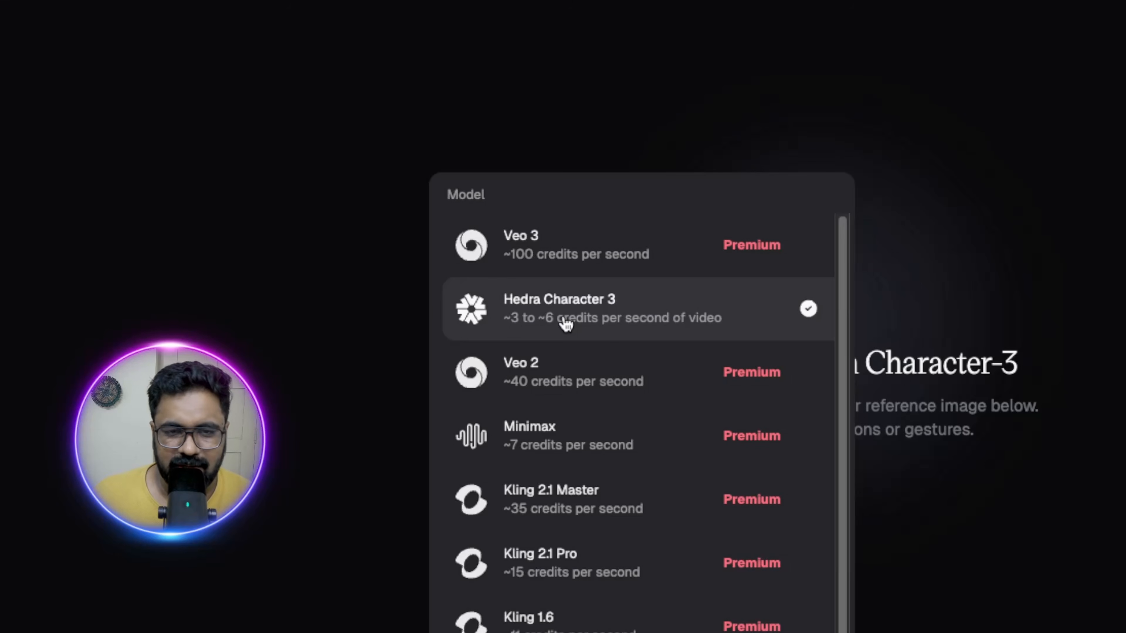
left_click(566, 324)
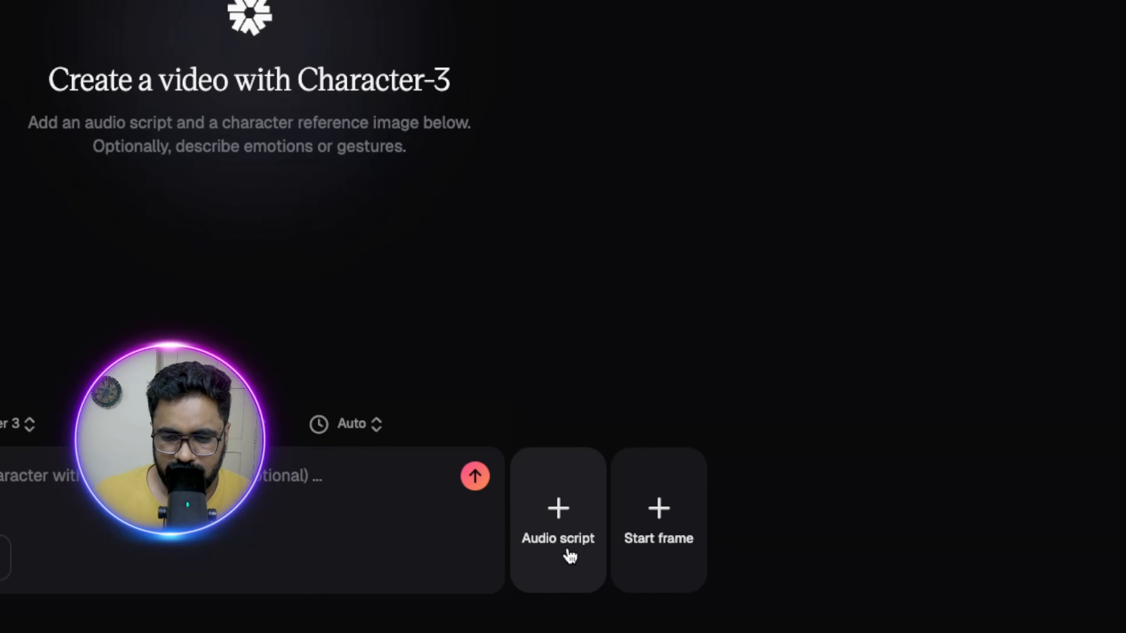
Step: Upload the cartoon avatar image generation-fe735d9…4a7.png from Downloads as the start frame
left_click(596, 526)
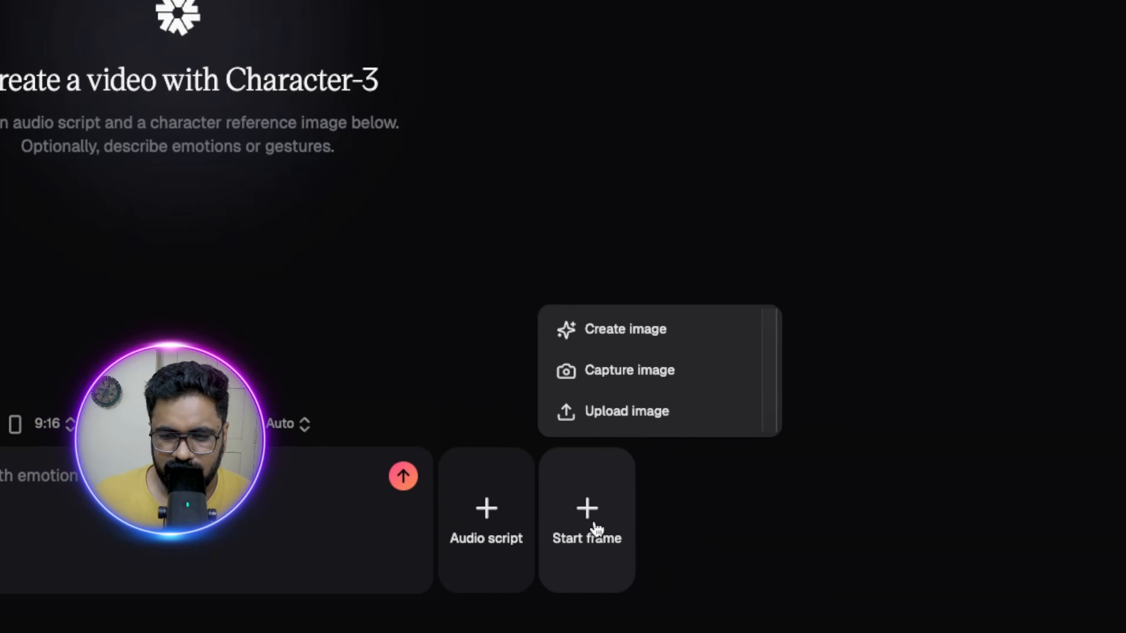
left_click(606, 424)
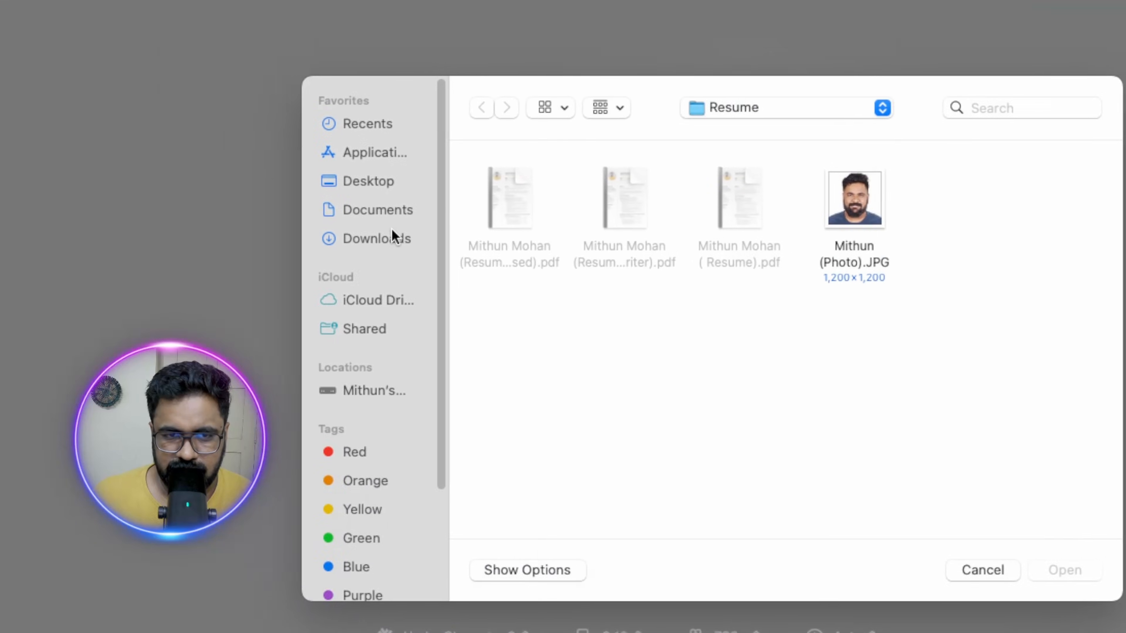
left_click(552, 315)
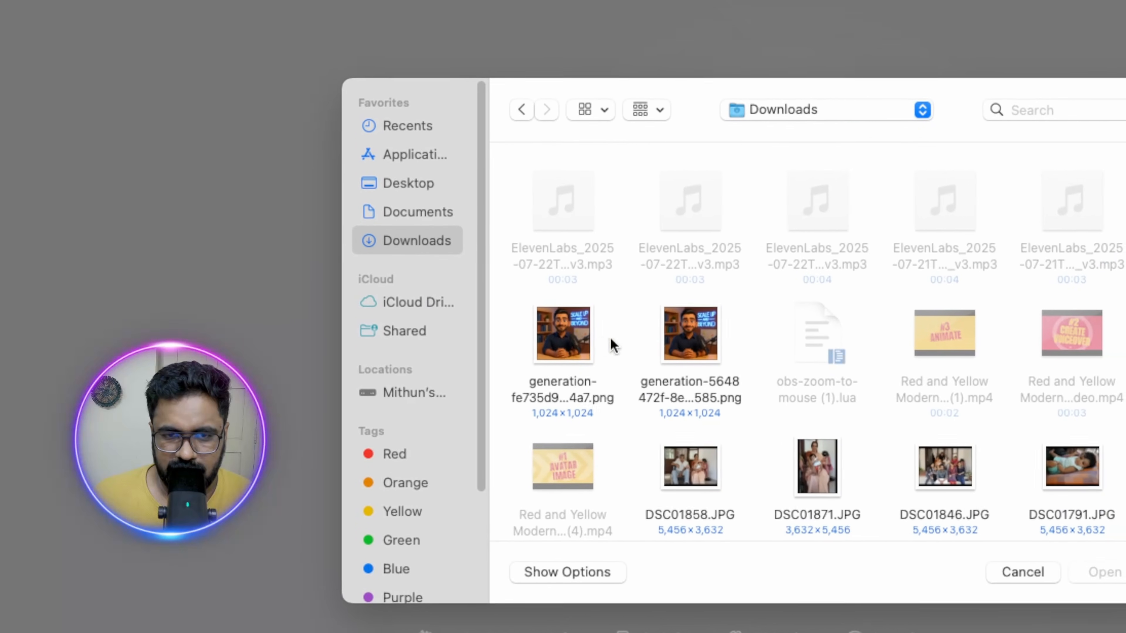
left_click(711, 408)
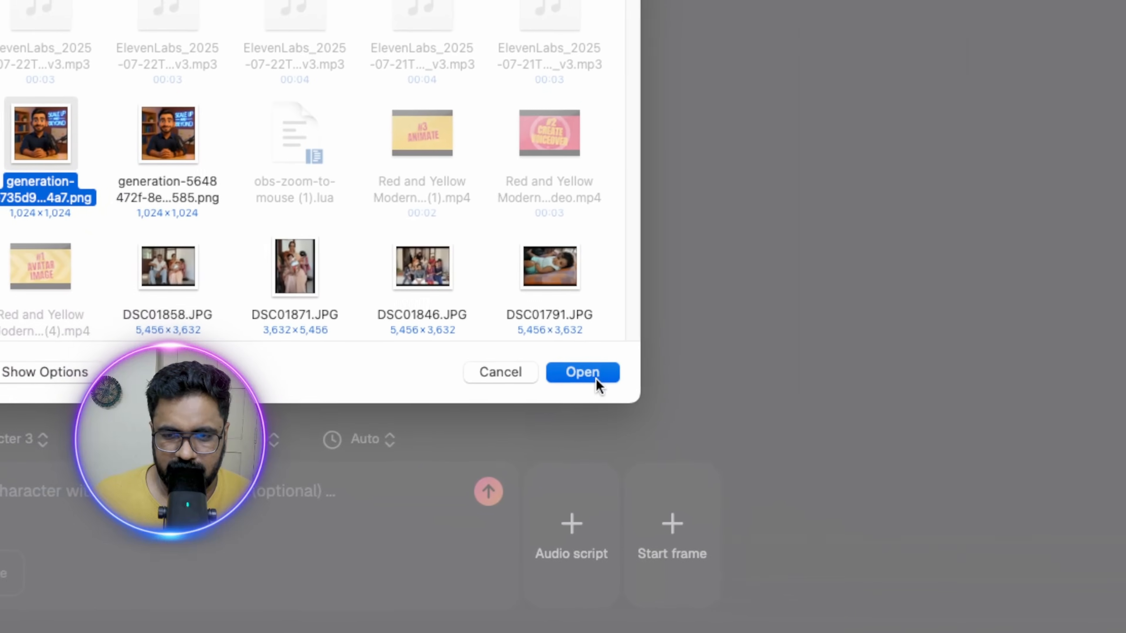
left_click(1093, 554)
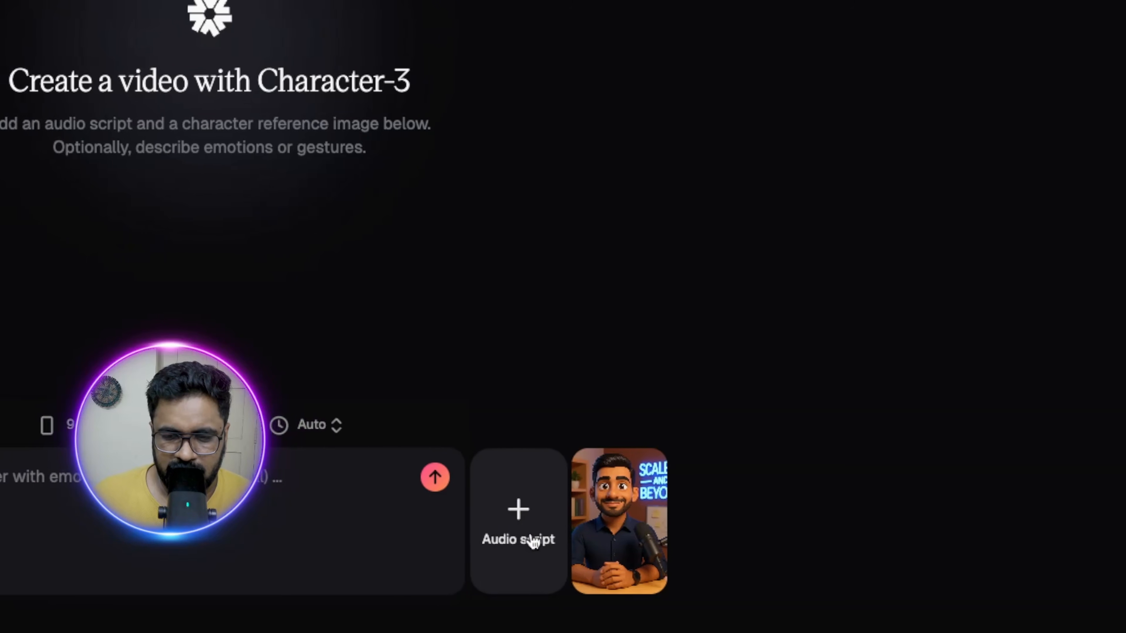
Step: Upload the first ElevenLabs_2025-07-22 MP3 voiceover listed in Downloads as the audio script
left_click(569, 527)
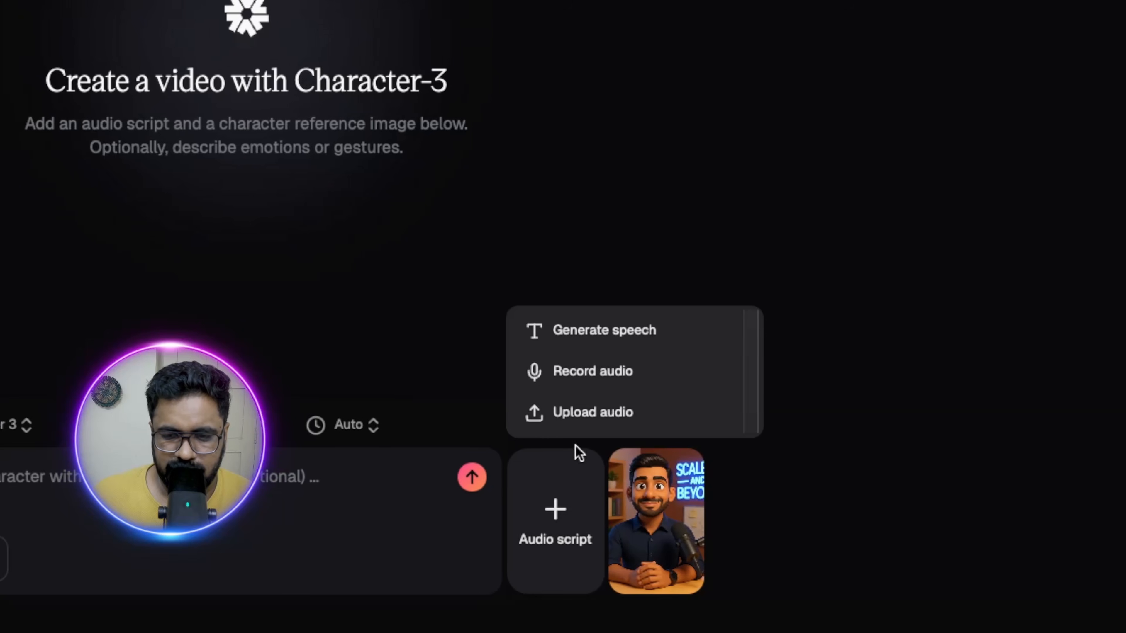
left_click(576, 412)
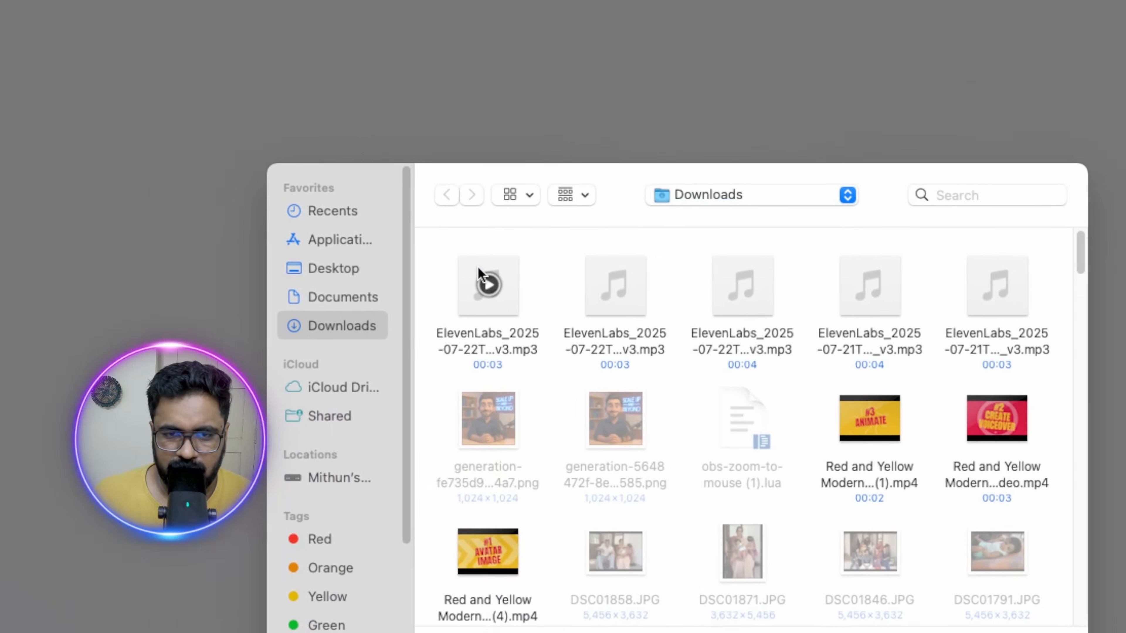
left_click(478, 266)
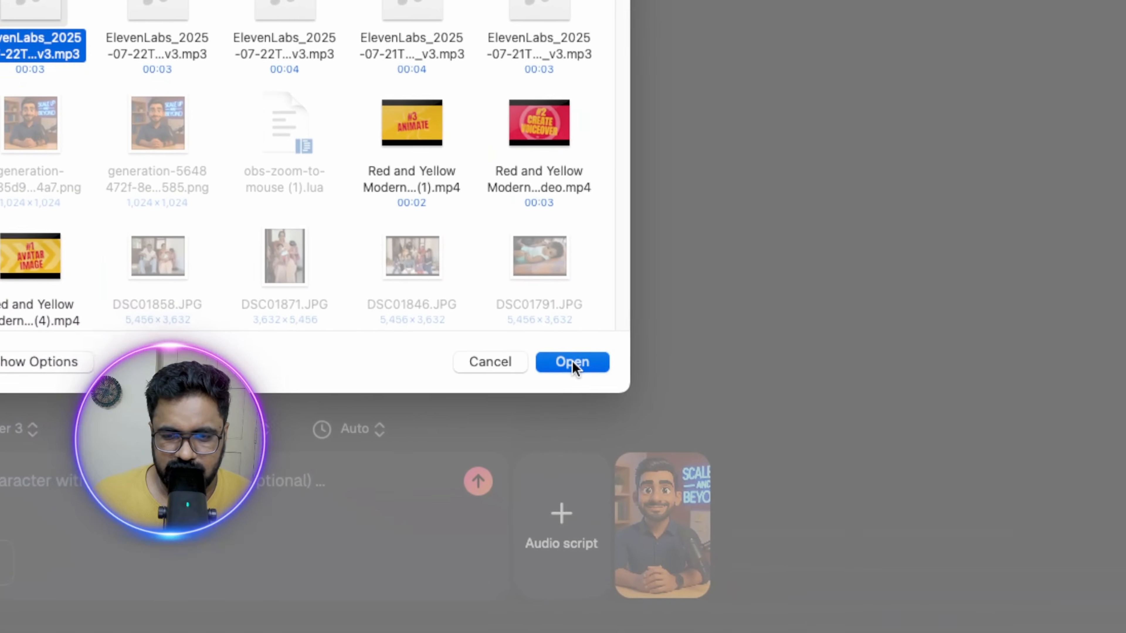
left_click(761, 455)
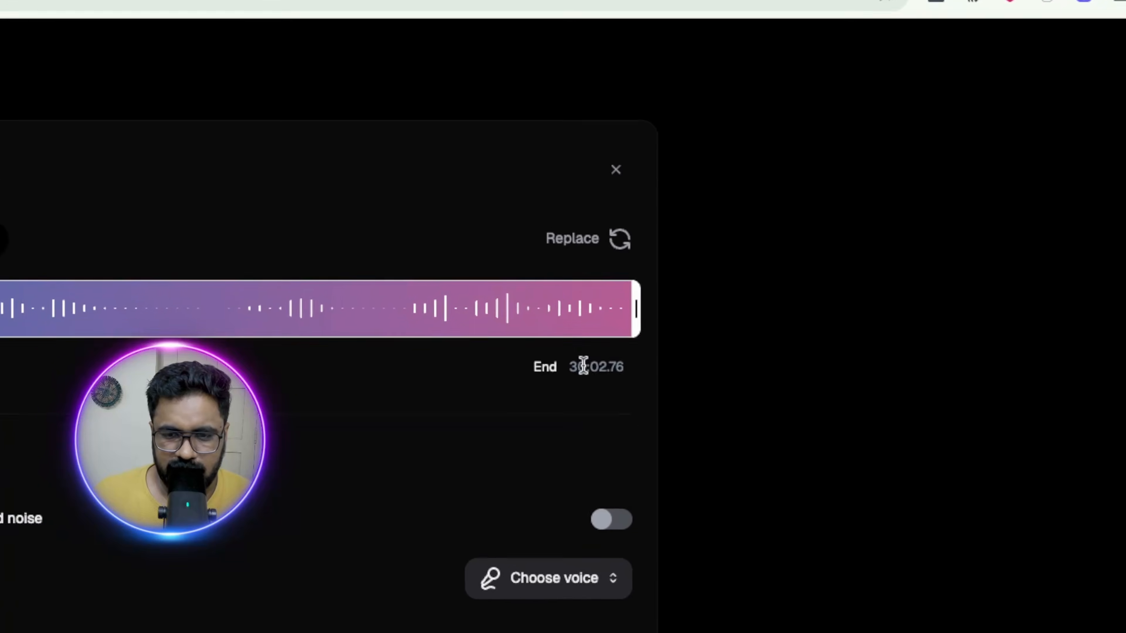
Step: Enter the character prompt "Make the character excited, smiling with simple open hand gestures while talking."
left_click(562, 495)
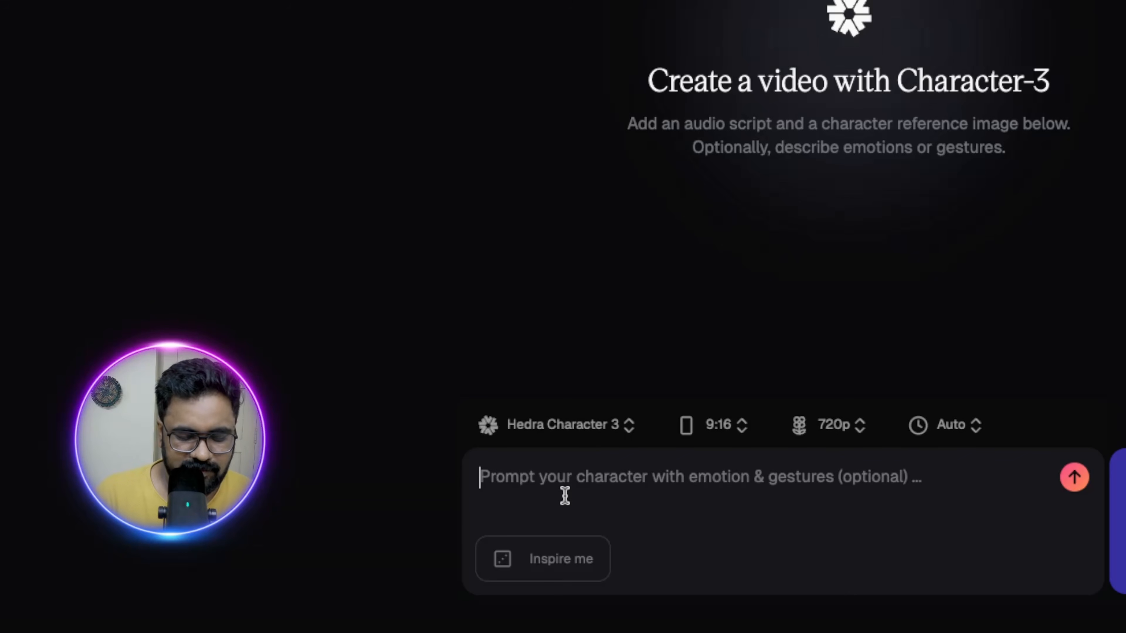
type("Make the character exc")
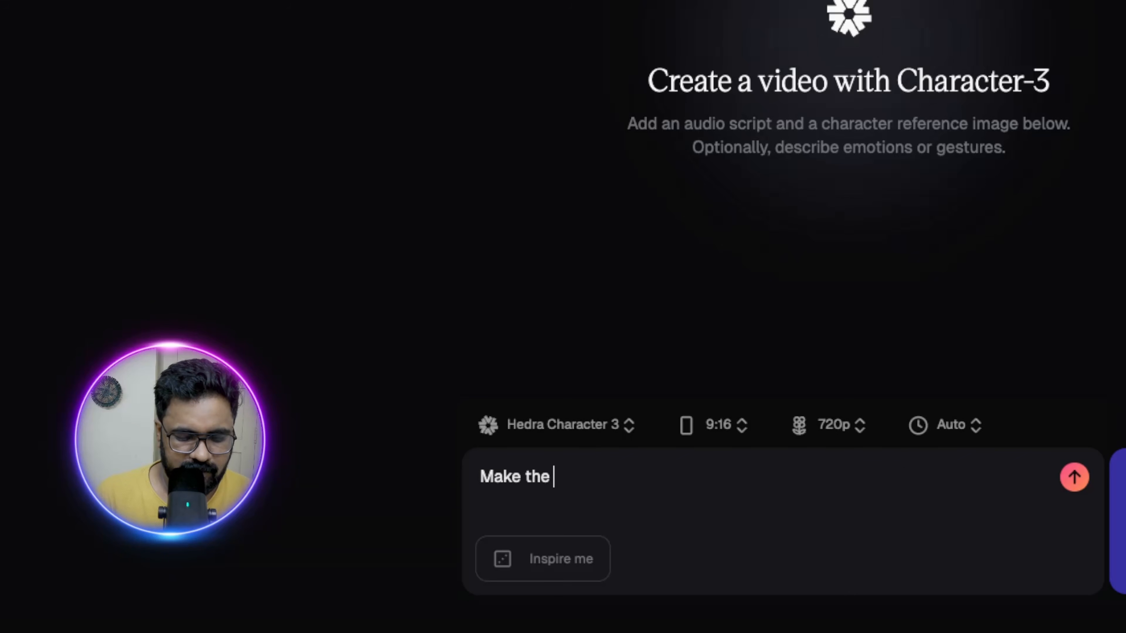
type("ited, smil")
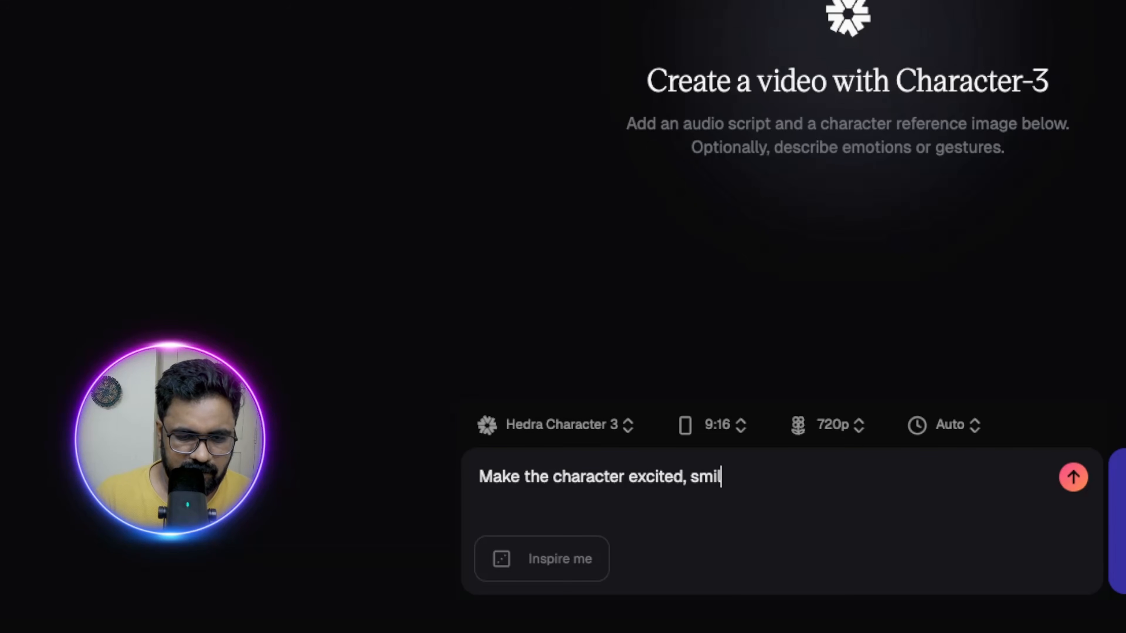
type("ing with simple")
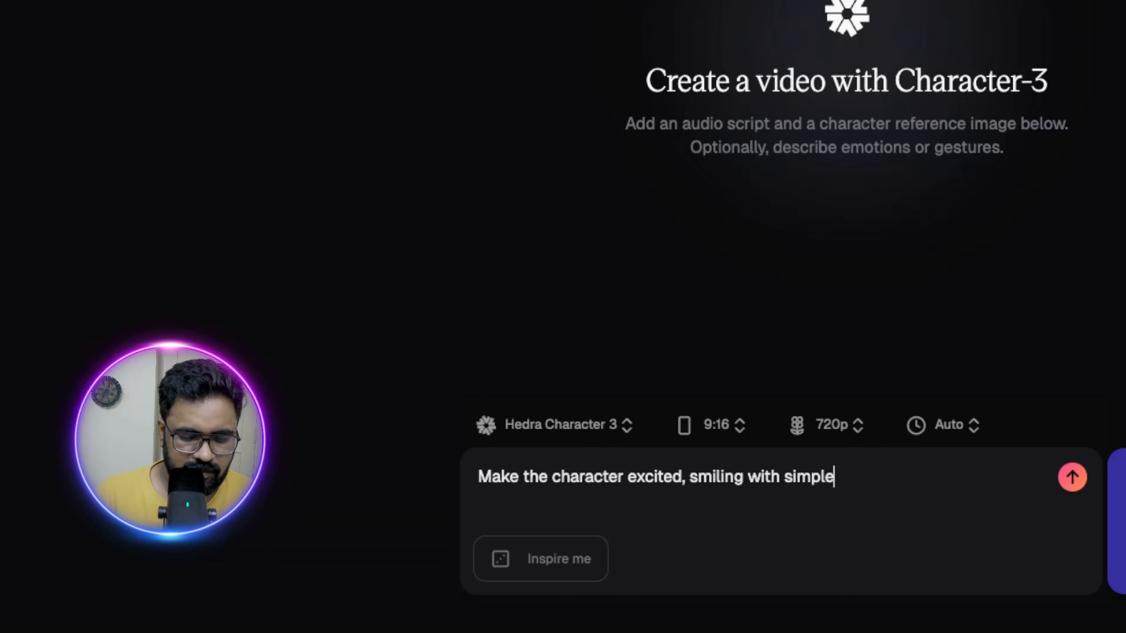
type(" open hand ge")
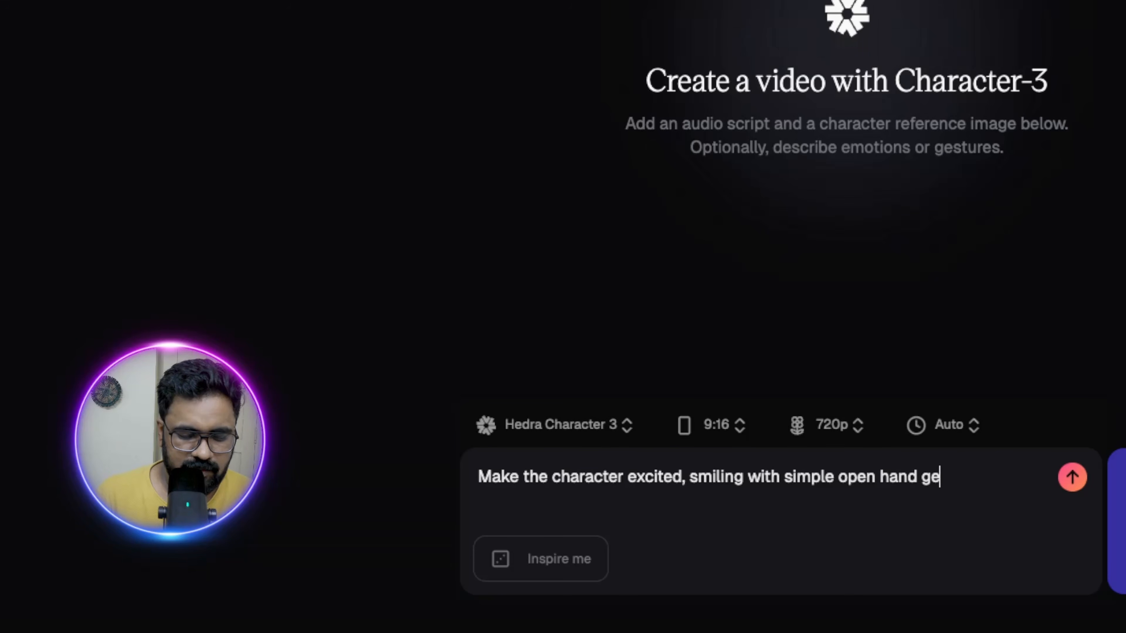
type("stures while t")
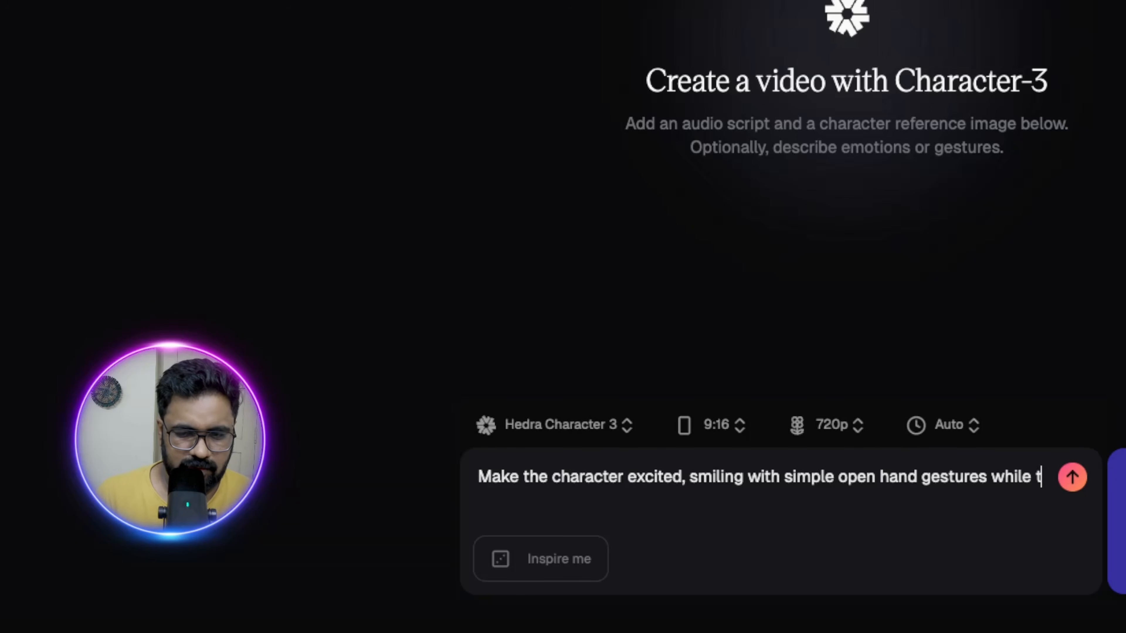
type("alking")
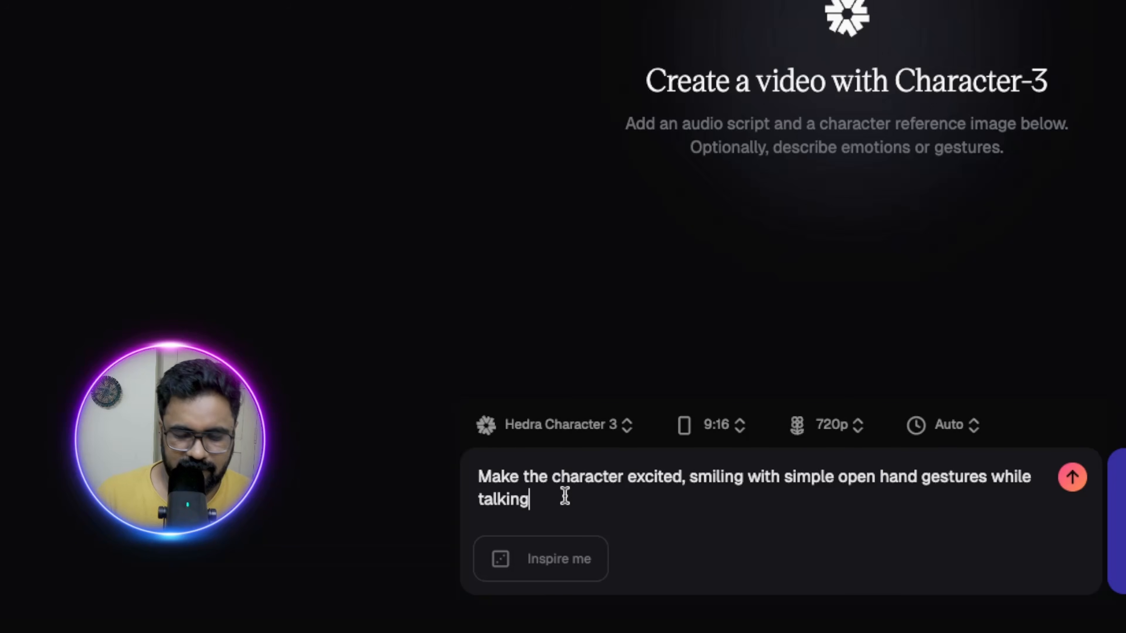
type(".")
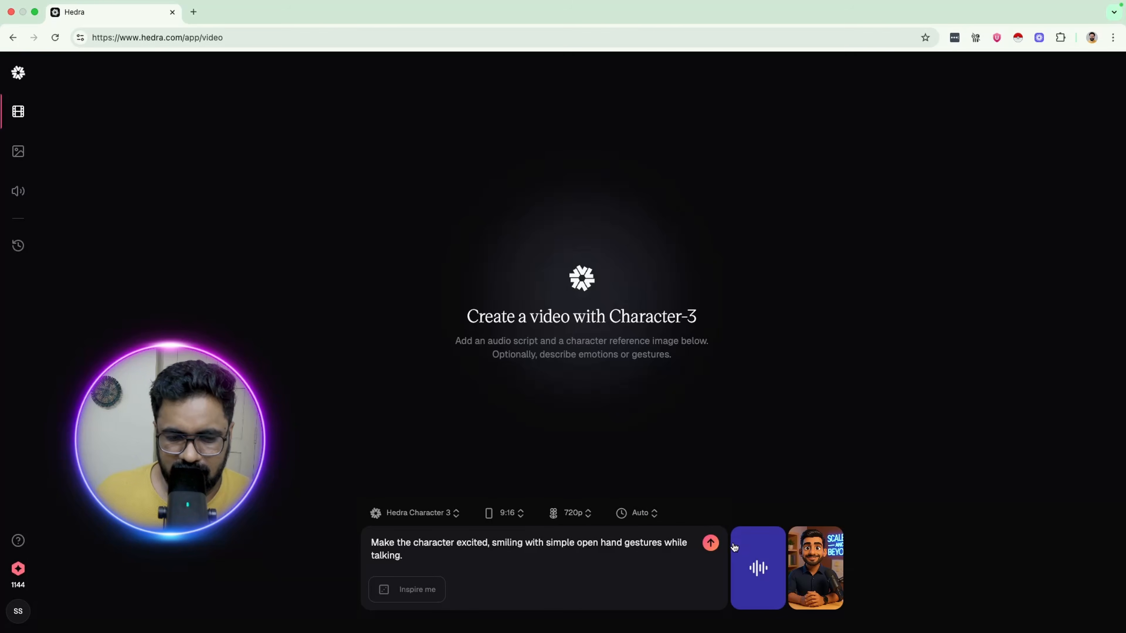
Step: Generate the talking avatar video and play the result to review it
left_click(710, 543)
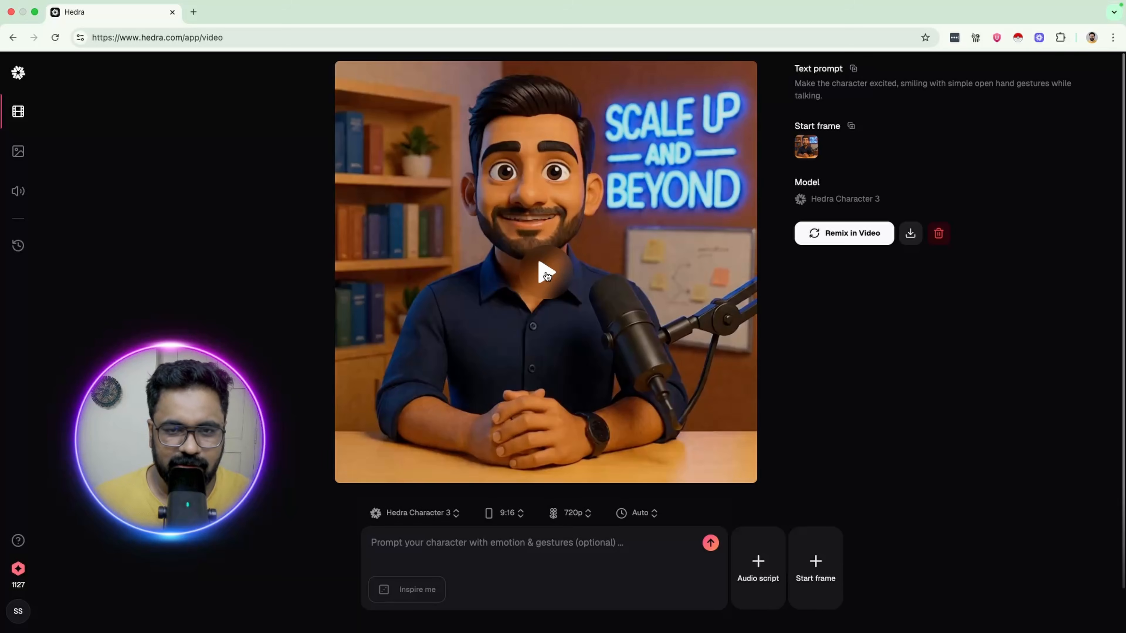
left_click(545, 272)
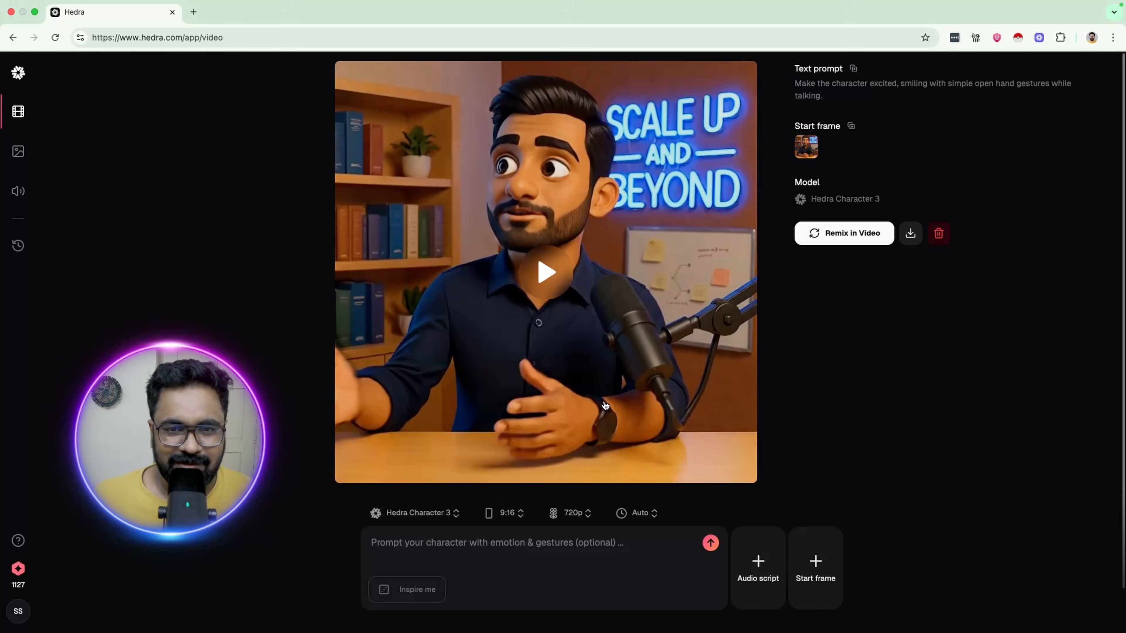
left_click(545, 271)
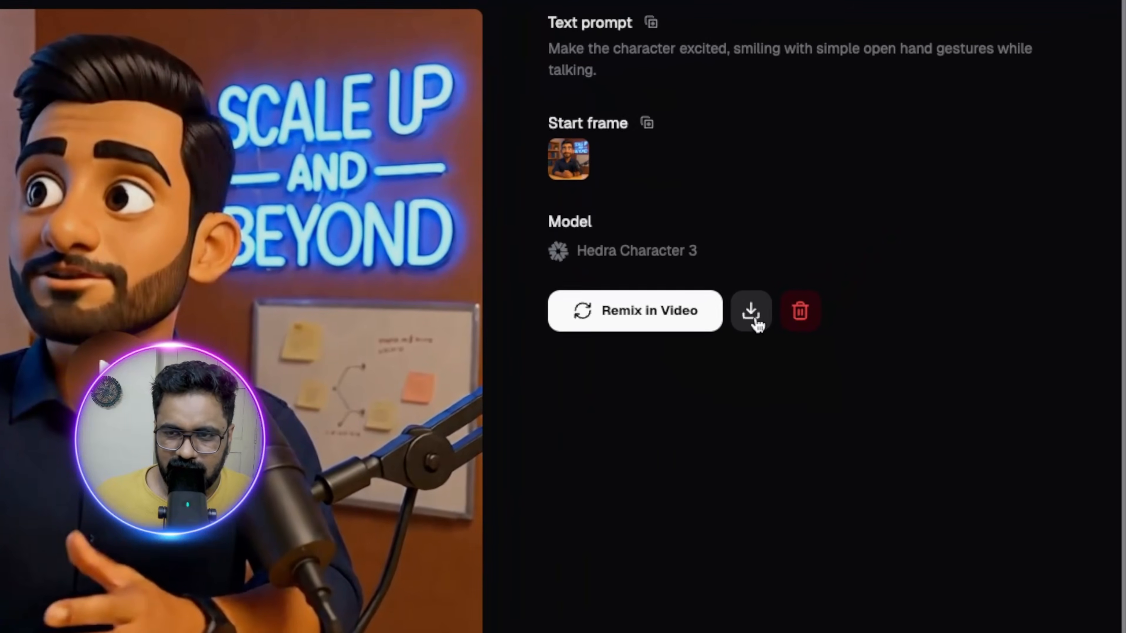
Step: Download the generated avatar video and open the downloaded MP4 file
left_click(755, 321)
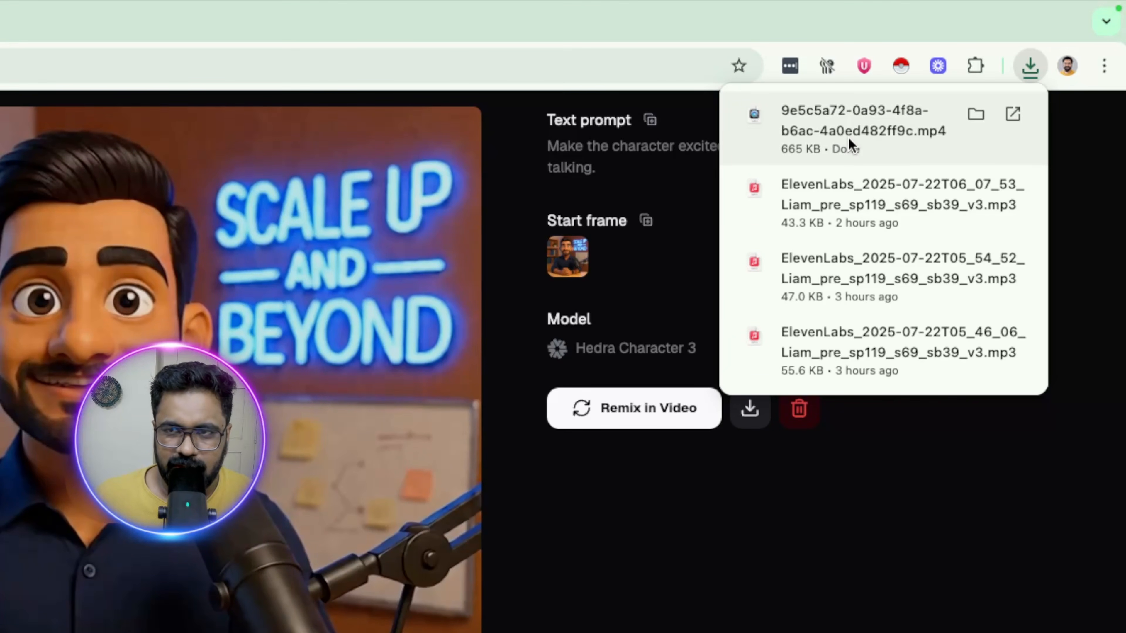
left_click(848, 137)
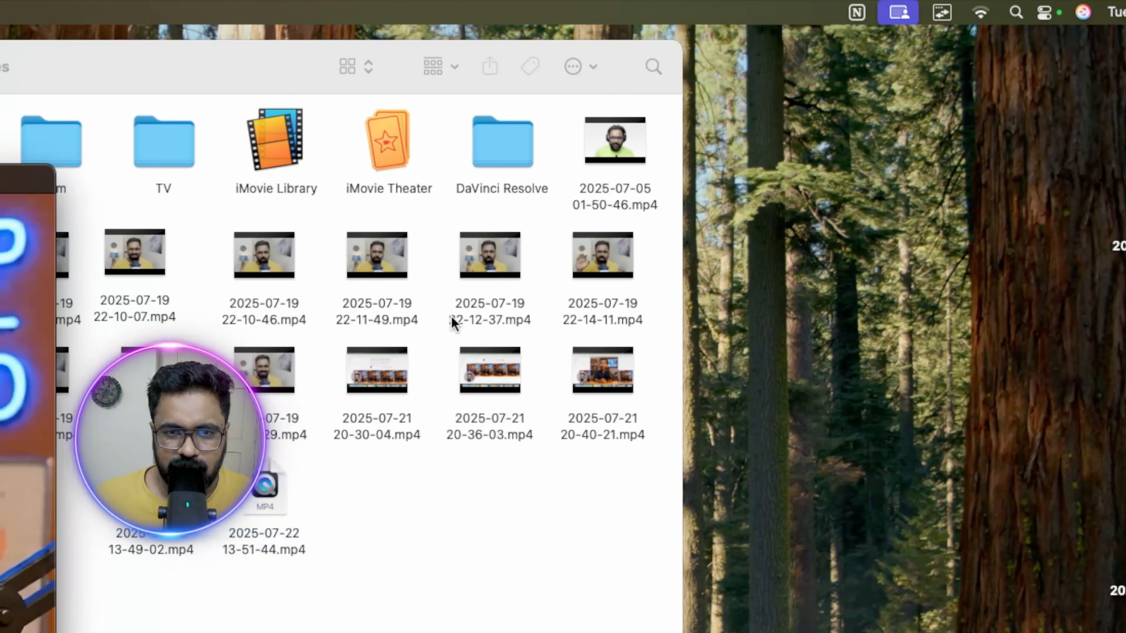